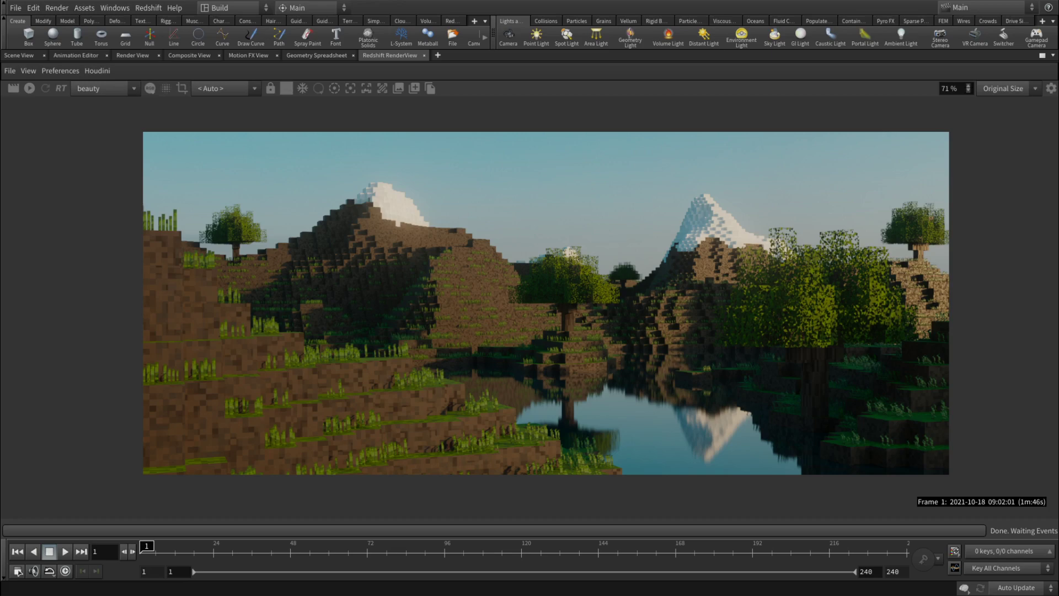
Examine the rendered voxel landscape closely, covering the terraced grass, mountains, trees and water reflection
scroll(608, 322, up, 2)
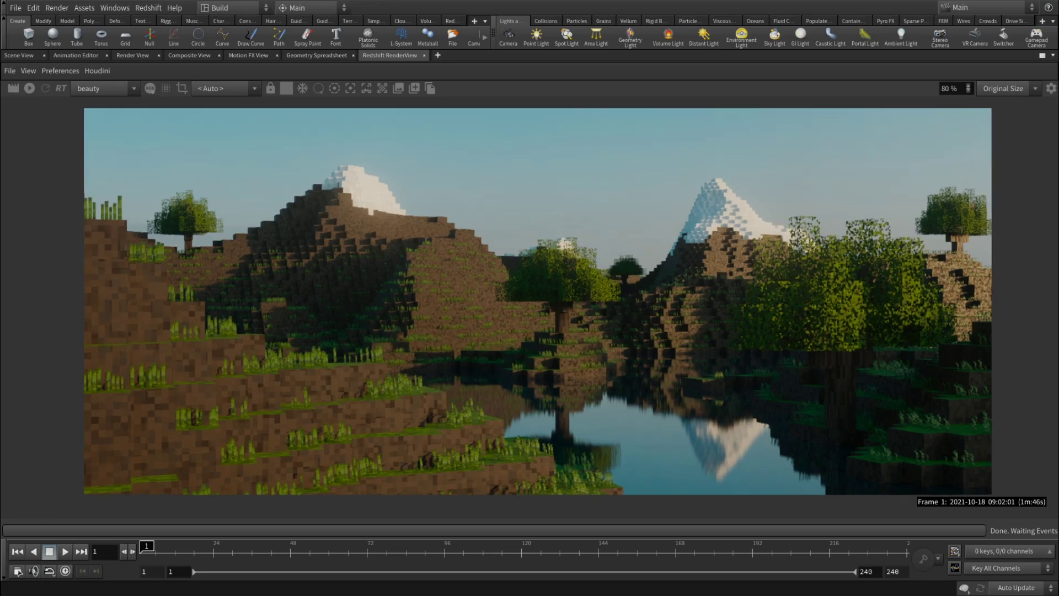
scroll(608, 321, down, 5)
scroll(613, 321, up, 3)
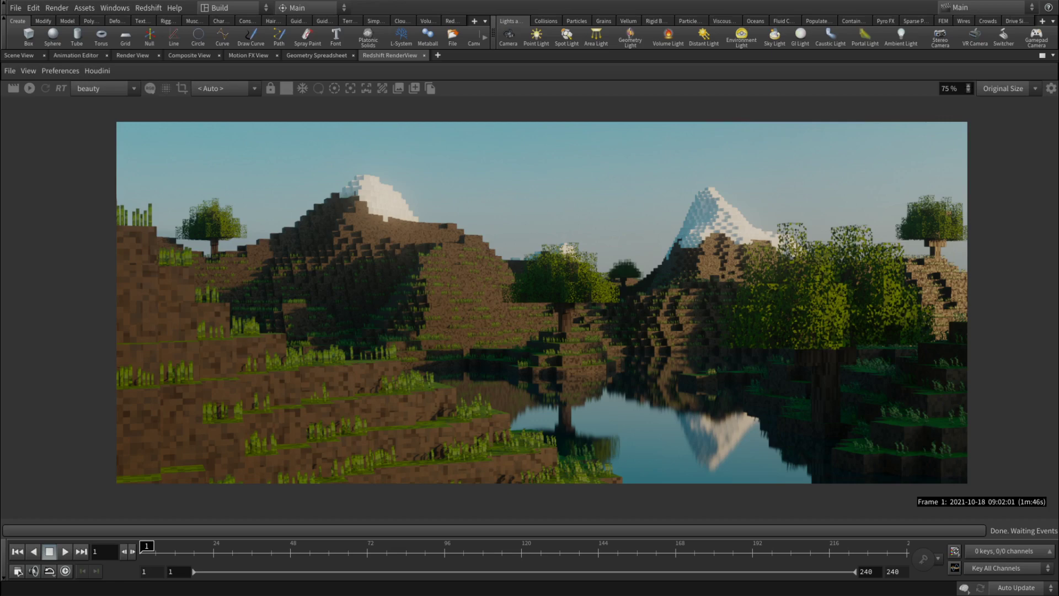
middle_drag(419, 270, 459, 272)
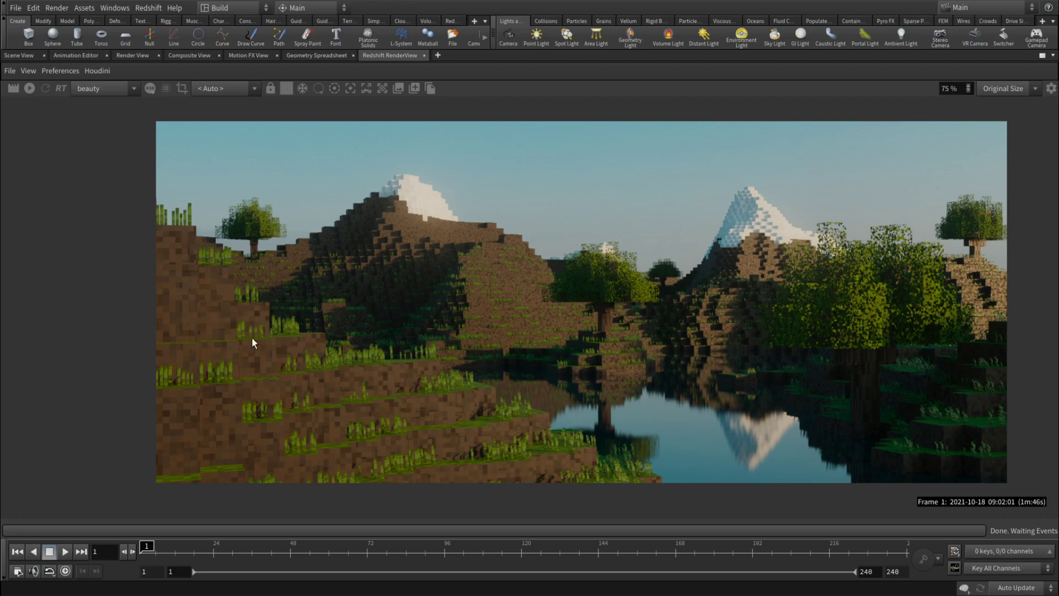
scroll(299, 360, up, 4)
drag(584, 393, 402, 388)
drag(709, 367, 475, 361)
scroll(906, 314, down, 2)
drag(330, 267, 484, 332)
scroll(544, 293, down, 2)
scroll(499, 293, down, 2)
scroll(517, 312, up, 1)
middle_drag(484, 332, 543, 343)
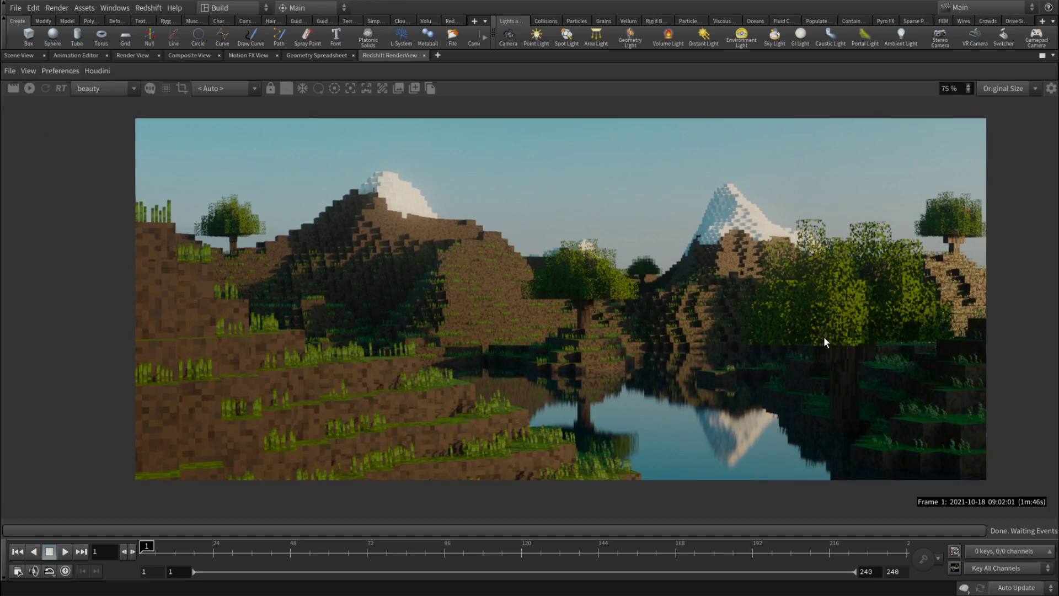
Return to the scene view with the GROUND network shown and display the flat terrain plane from the heightfield1 node
click(20, 55)
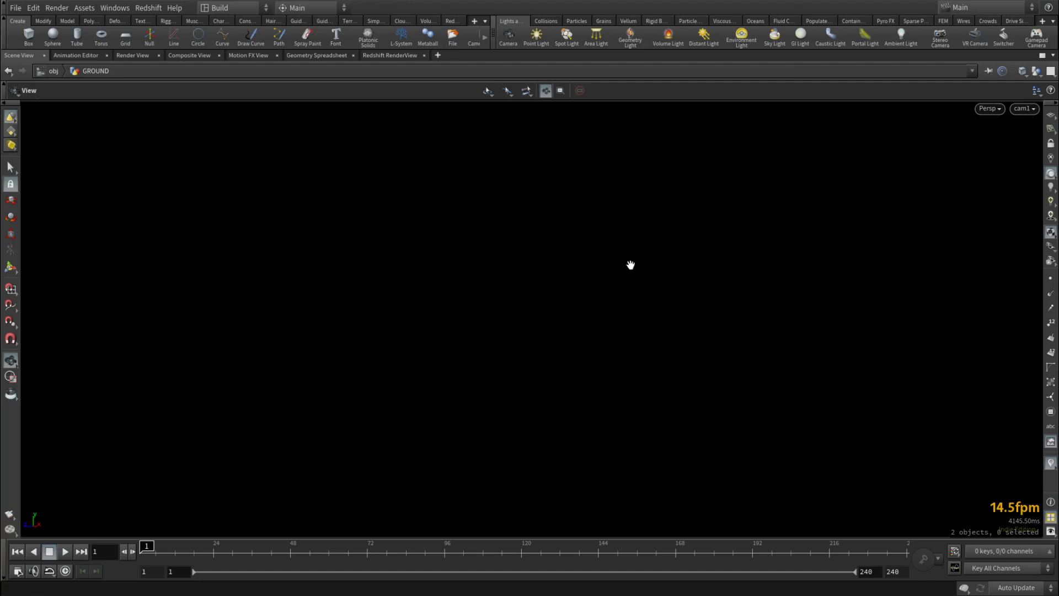
key(ctrl+b)
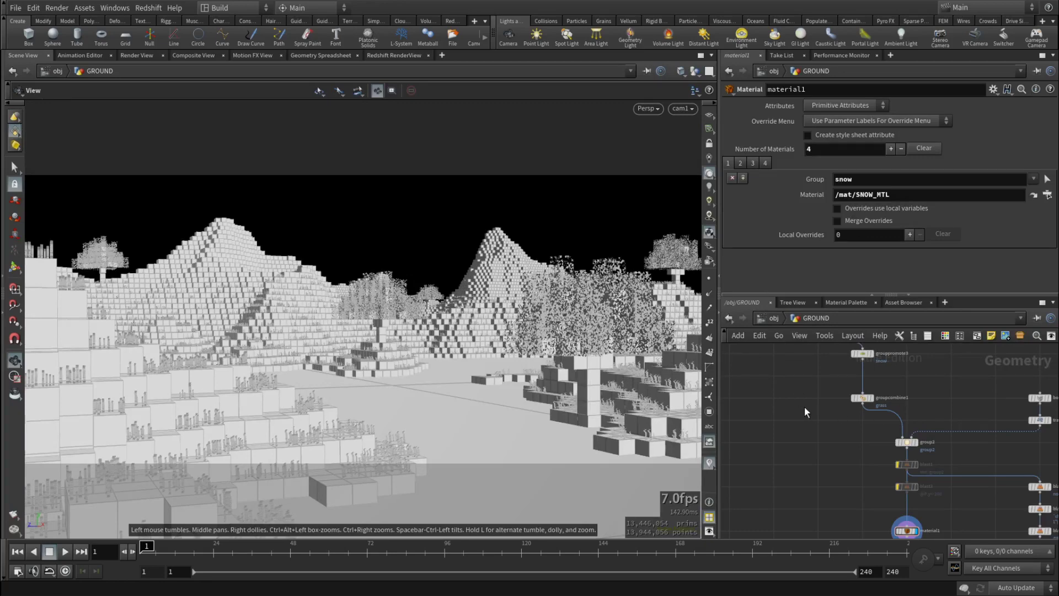
scroll(805, 407, down, 5)
middle_drag(847, 380, 938, 538)
scroll(904, 436, down, 3)
scroll(924, 432, up, 8)
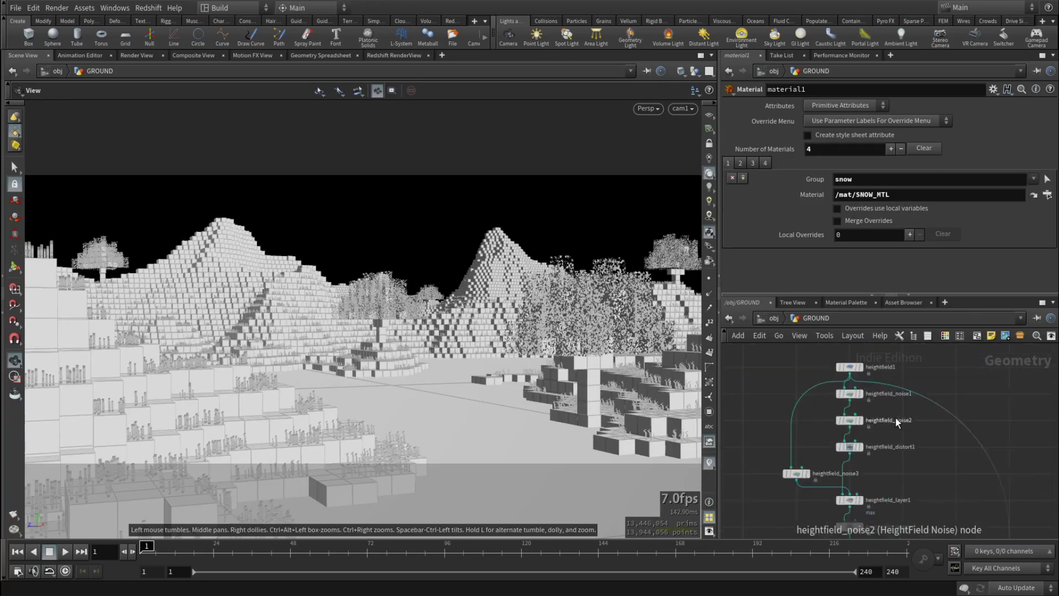
middle_drag(895, 417, 969, 471)
click(936, 422)
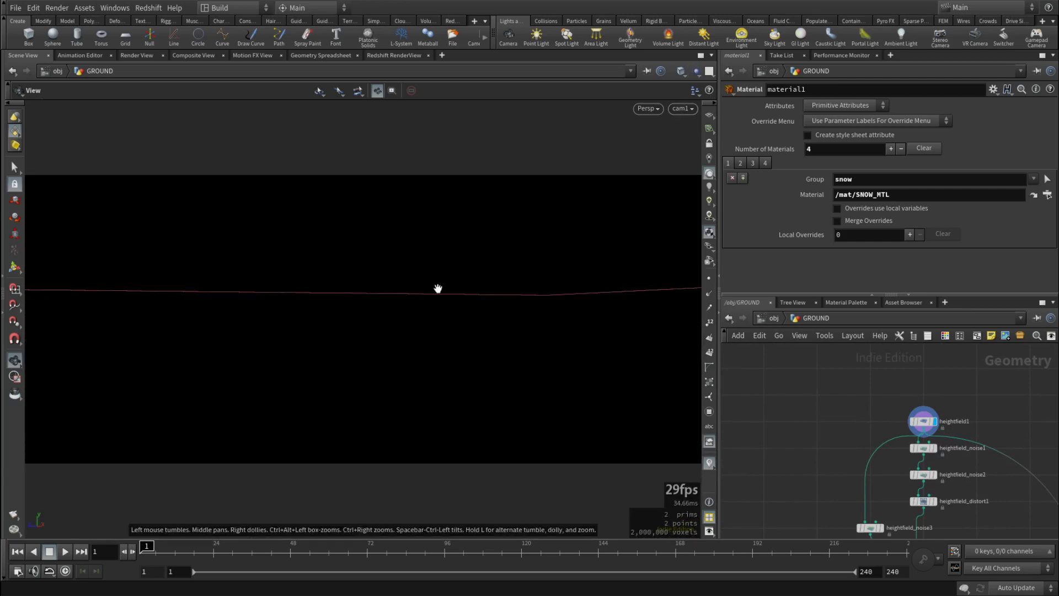
drag(438, 288, 426, 349)
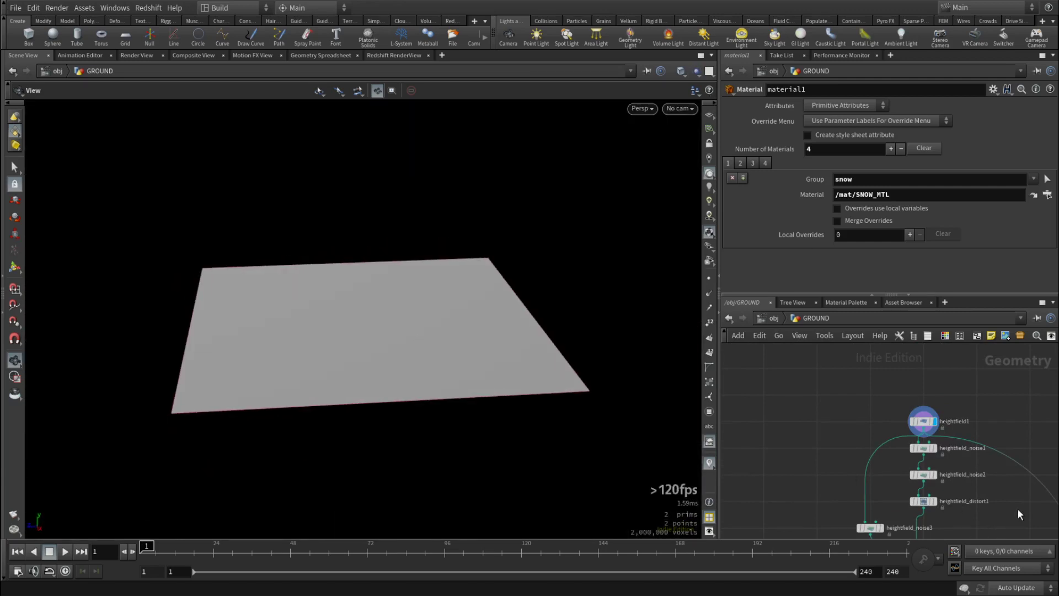
Display the output of heightfield_maskclear1 and examine the mountainous height field up close
middle_drag(1018, 510, 1016, 435)
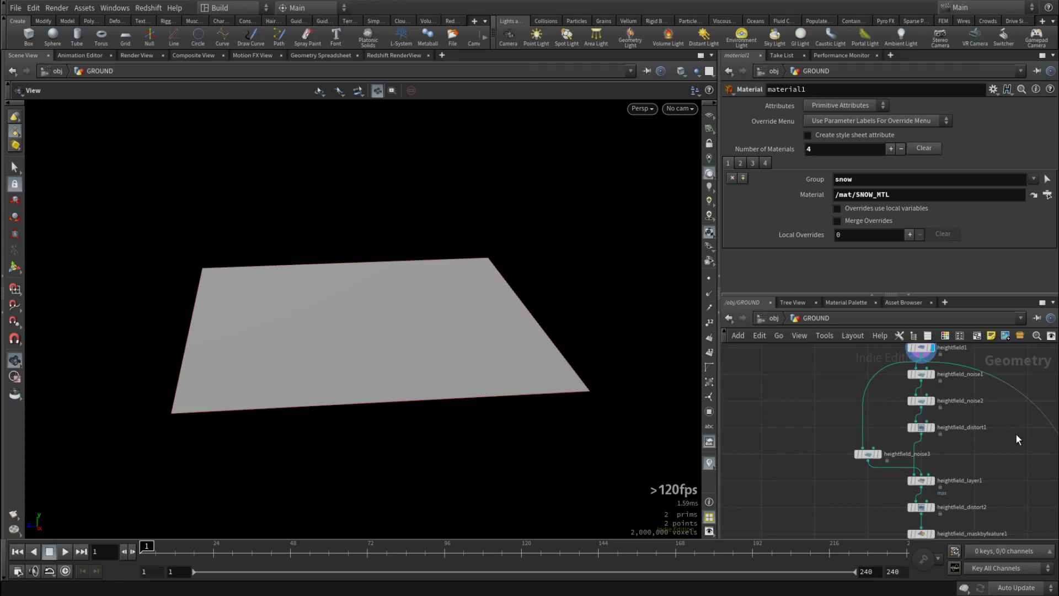
middle_drag(1013, 459, 987, 393)
middle_drag(977, 498, 977, 444)
middle_drag(981, 525, 986, 407)
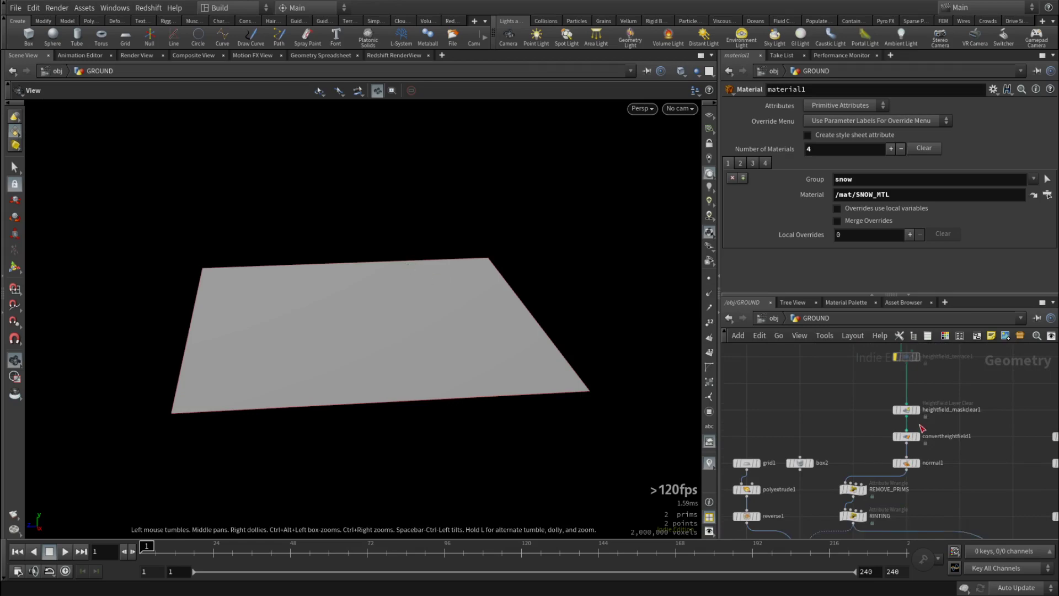
click(918, 412)
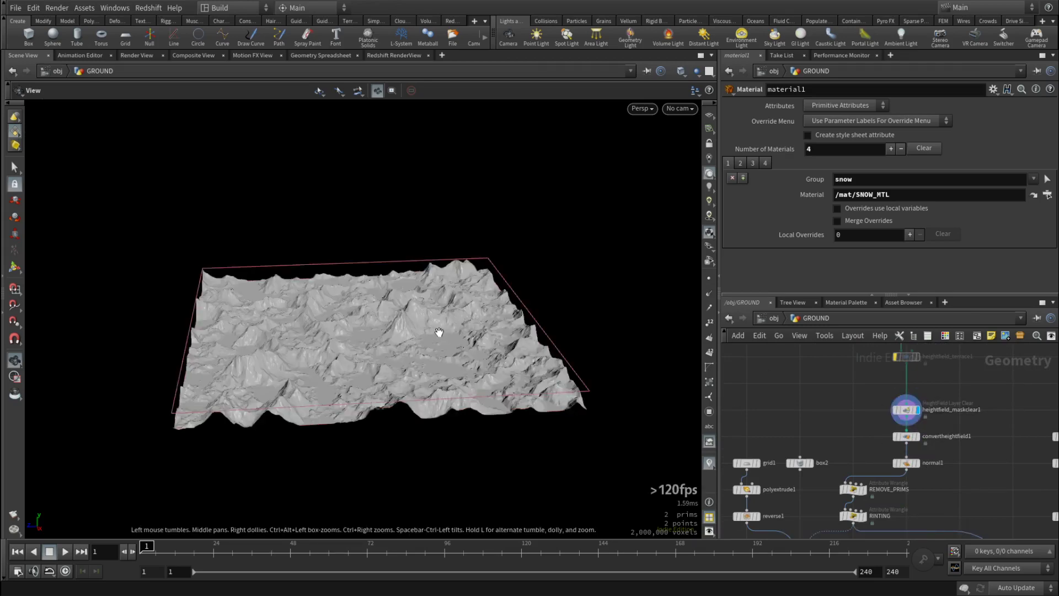
drag(440, 334, 440, 400)
scroll(302, 364, up, 5)
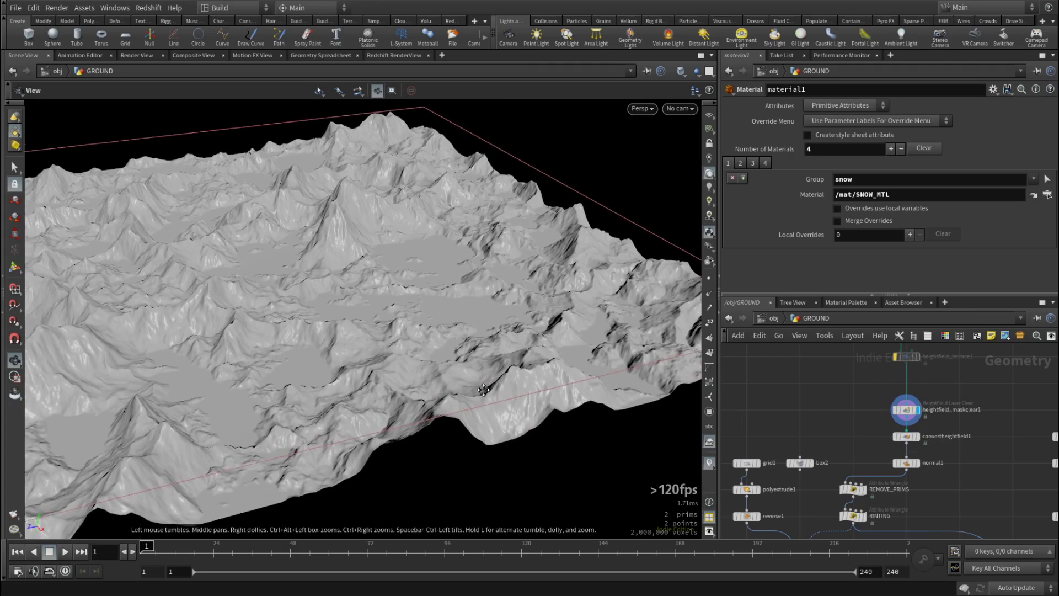
scroll(298, 317, up, 3)
drag(298, 316, 260, 292)
middle_drag(286, 309, 318, 328)
drag(319, 327, 458, 375)
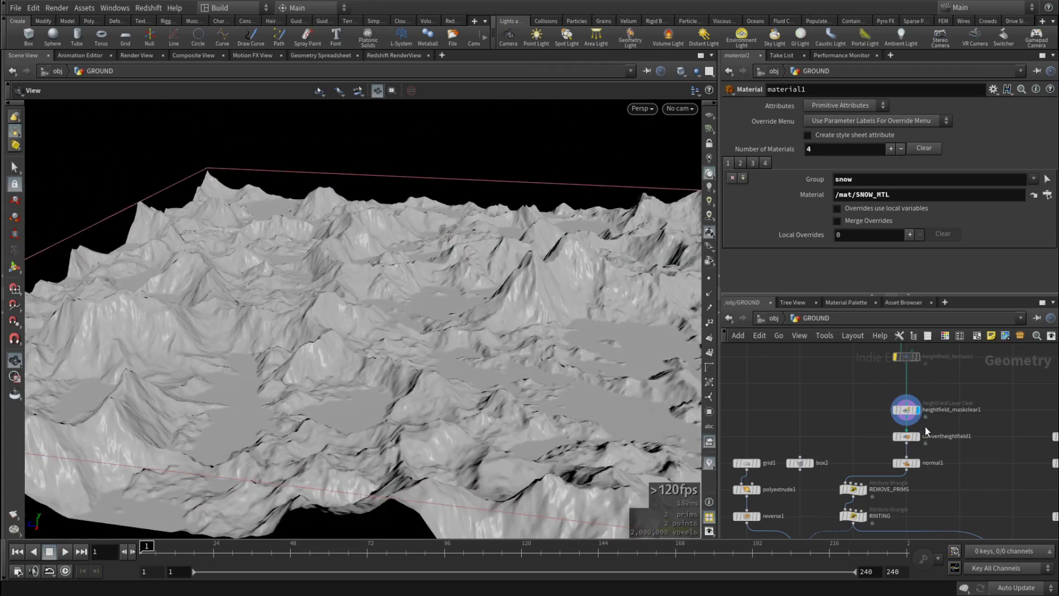
Display the polygon terrain at the normal1 node and select heightfield_terrace1 to view its parameters
click(920, 469)
drag(392, 324, 374, 350)
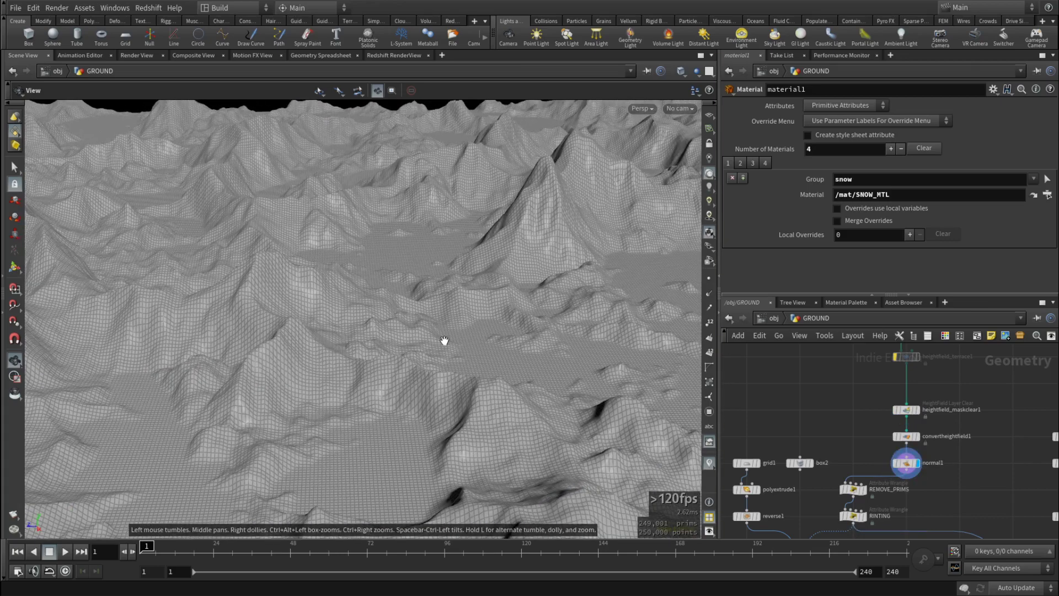
middle_drag(922, 389, 903, 438)
mouse_move(901, 411)
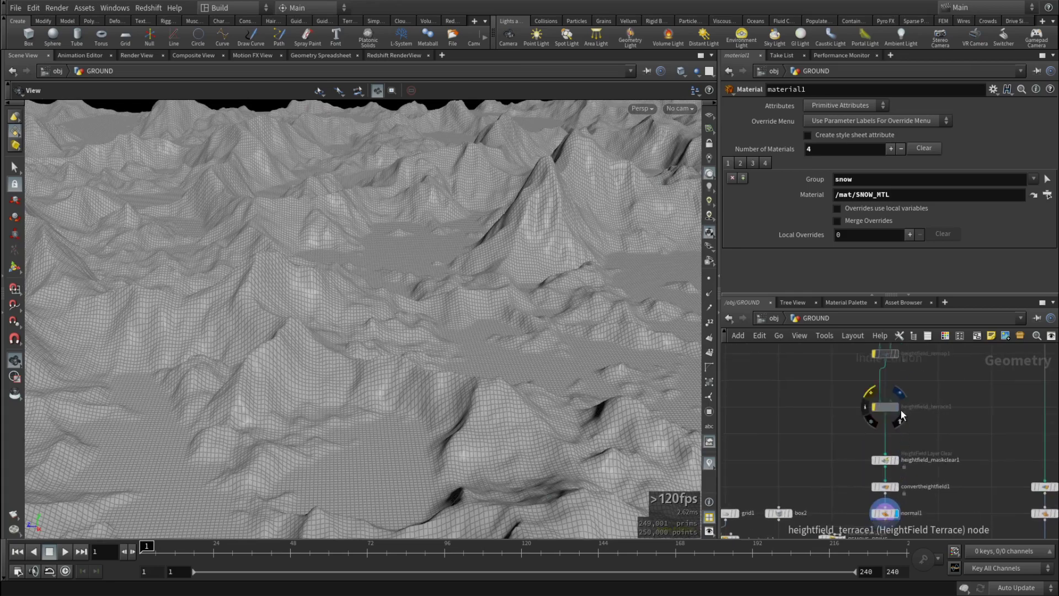
drag(819, 371, 919, 432)
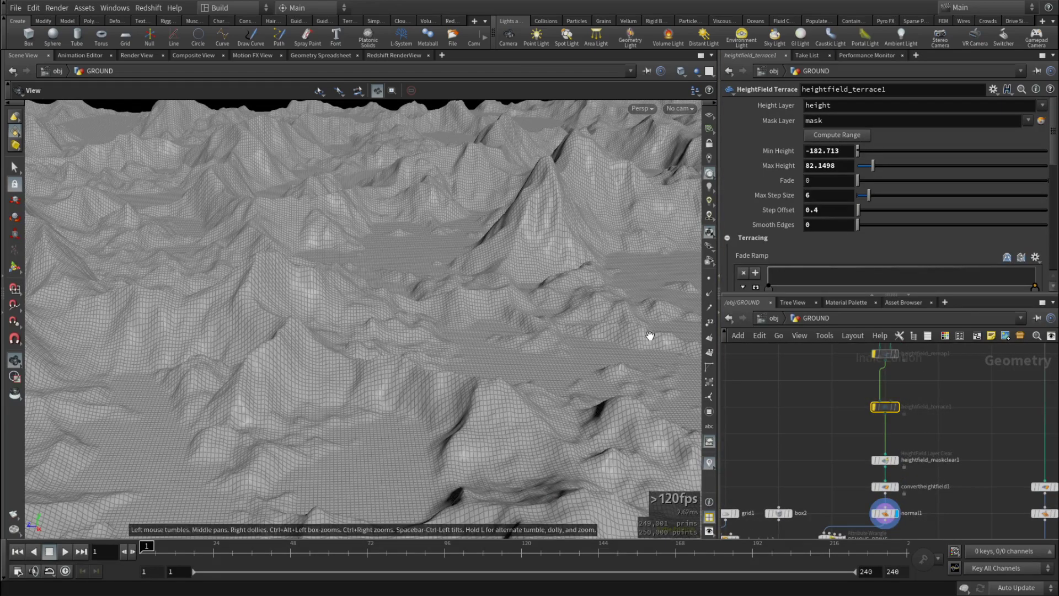
drag(615, 333, 547, 318)
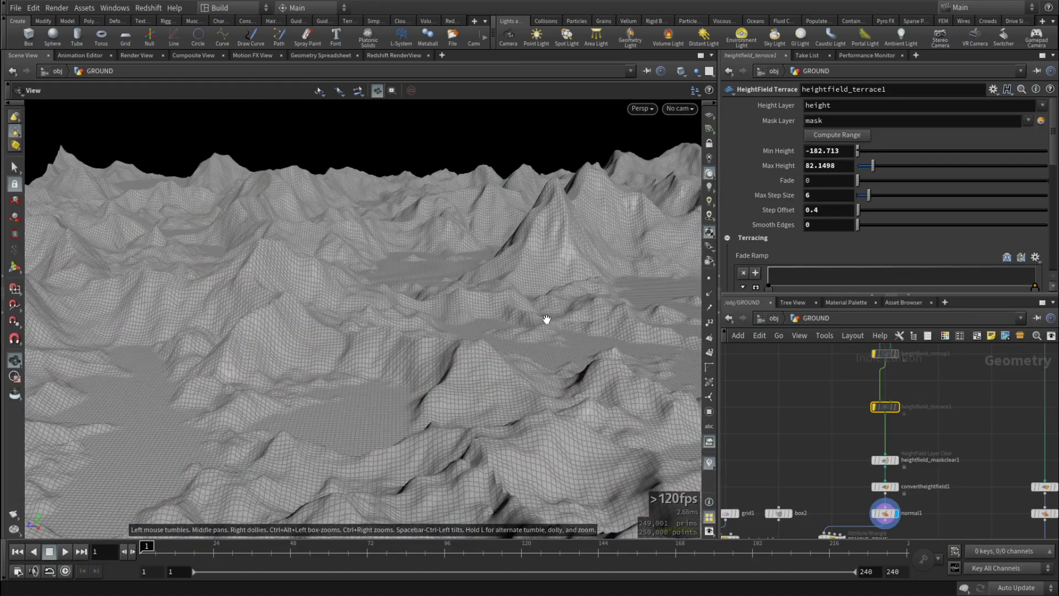
drag(832, 389, 940, 425)
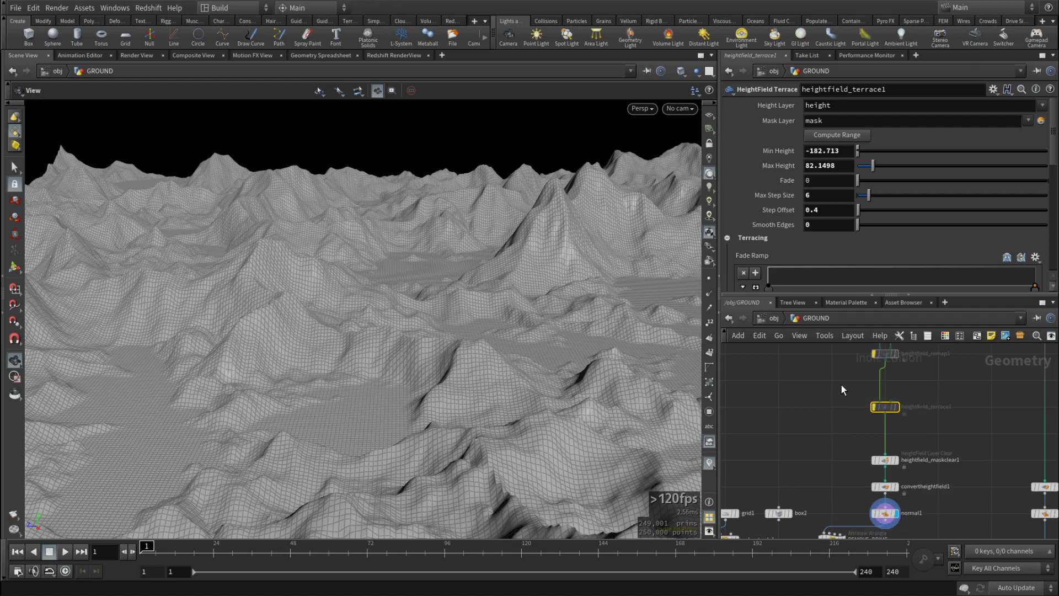
Display the REMOVE_PRIMS wrangle's point output and open its VEX code for viewing
middle_drag(815, 436, 867, 369)
scroll(899, 450, up, 2)
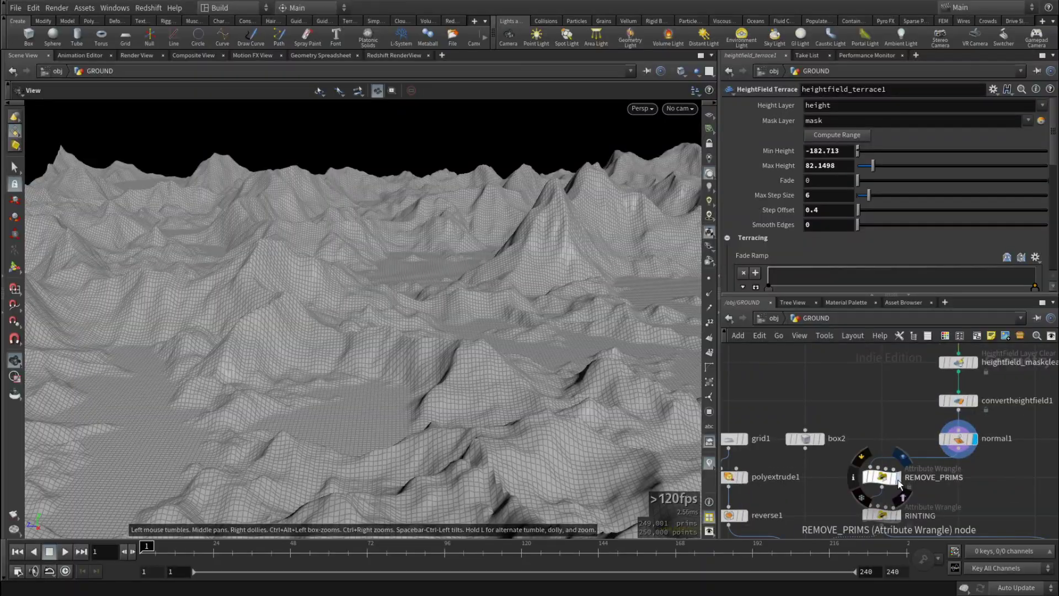
click(897, 478)
click(881, 478)
drag(356, 325, 427, 378)
scroll(984, 439, up, 5)
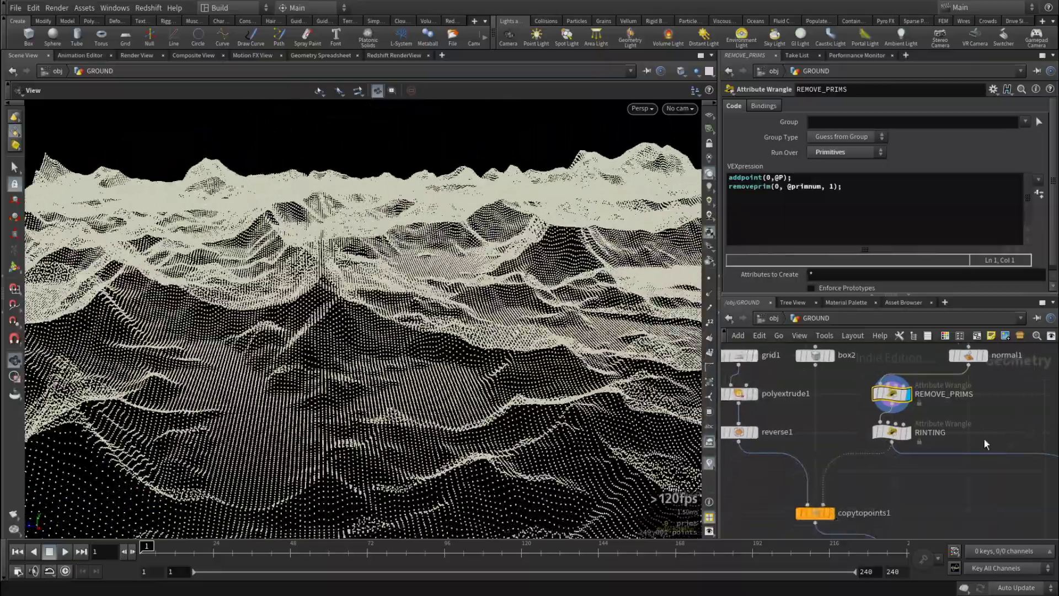
Open the RINTING wrangle and examine its height-rounding expression @P.y = rint(@P.y/4)*4;, focusing on the divisor
click(902, 426)
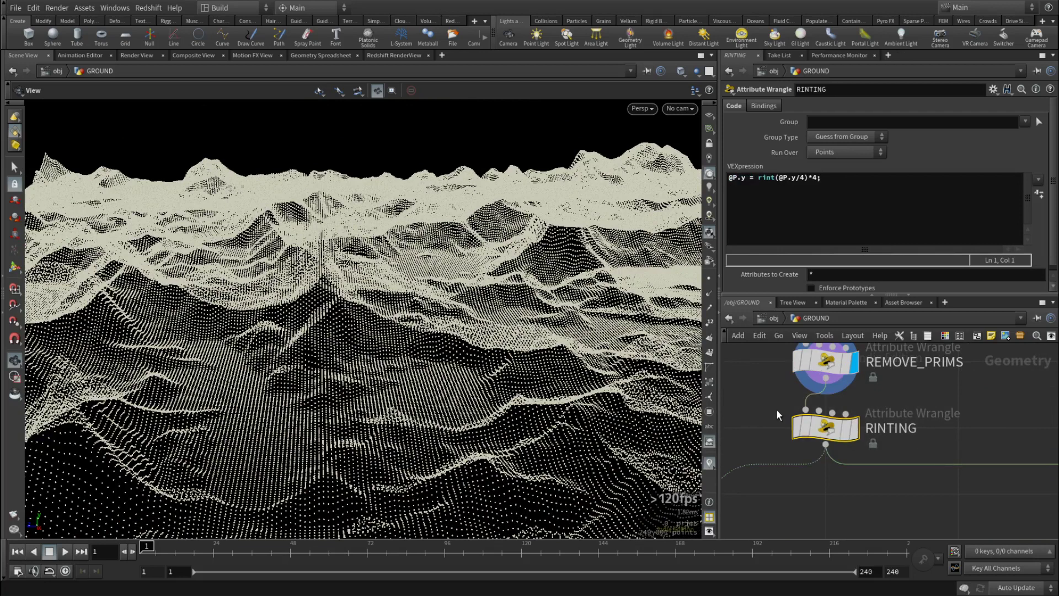
mouse_move(844, 434)
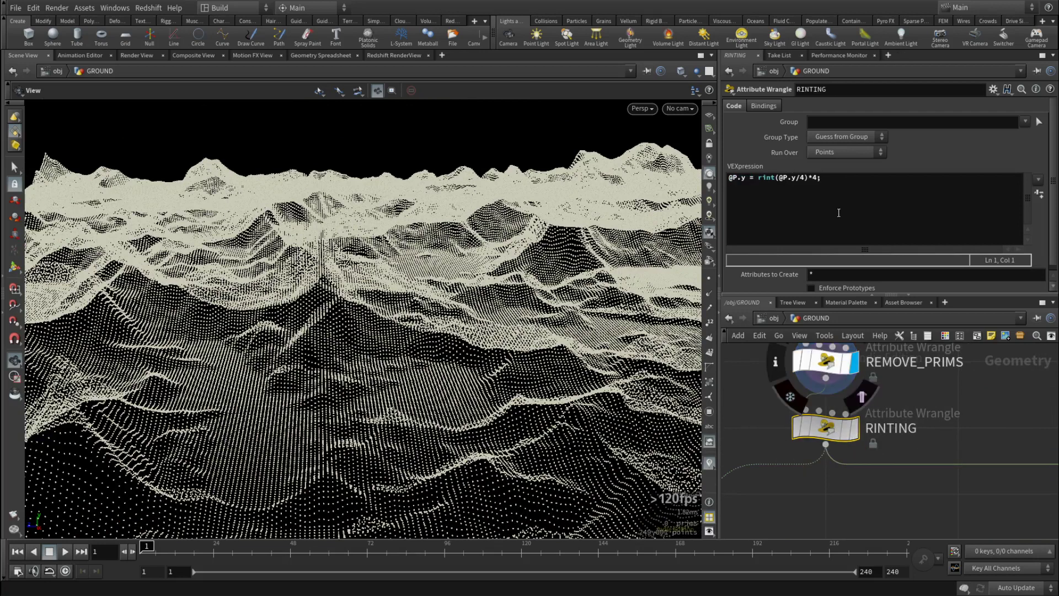
triple_click(869, 219)
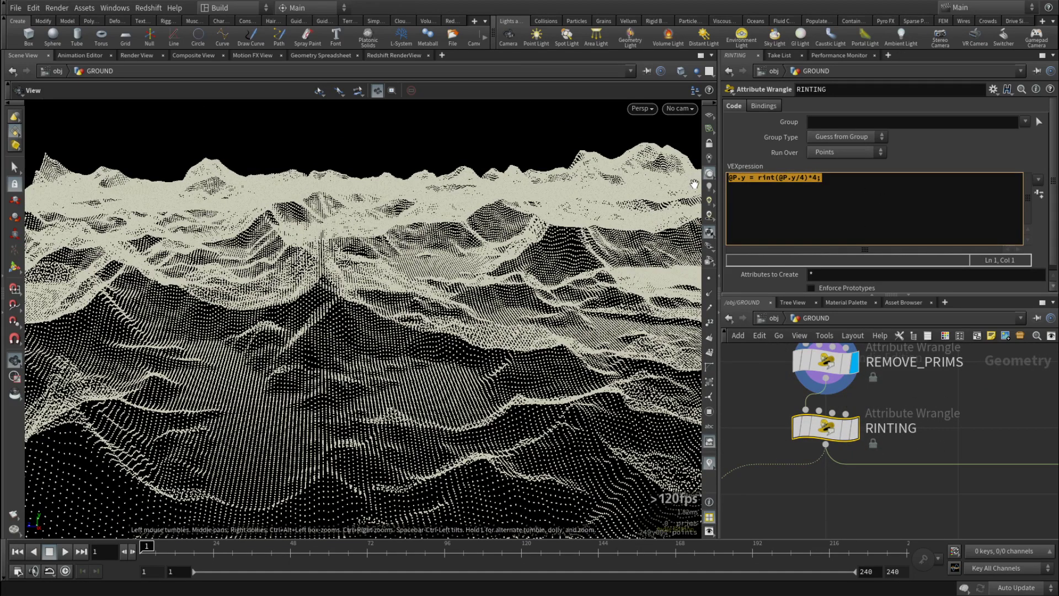
drag(578, 312, 532, 301)
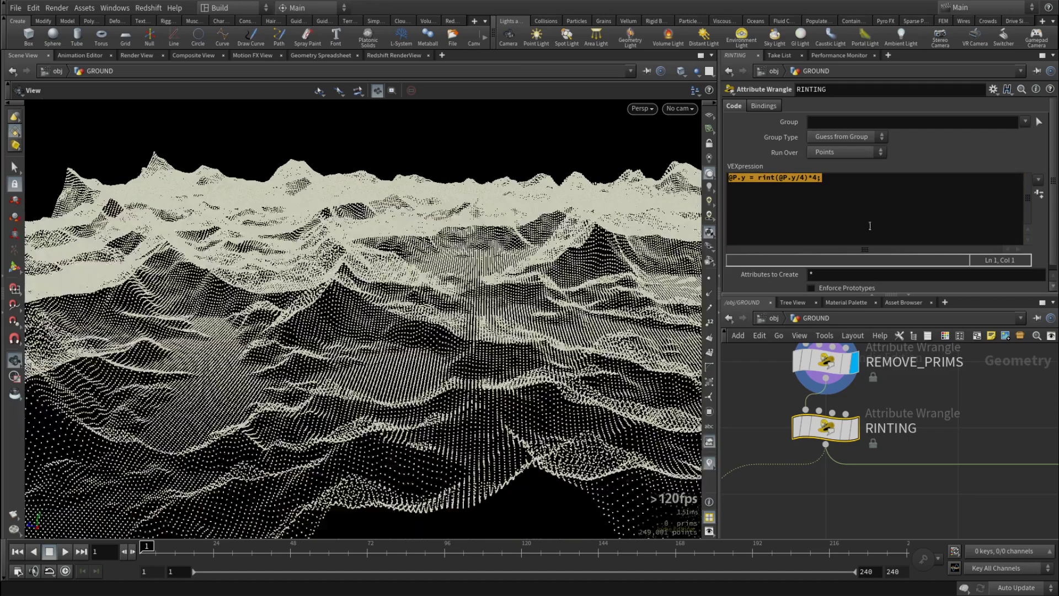
click(832, 187)
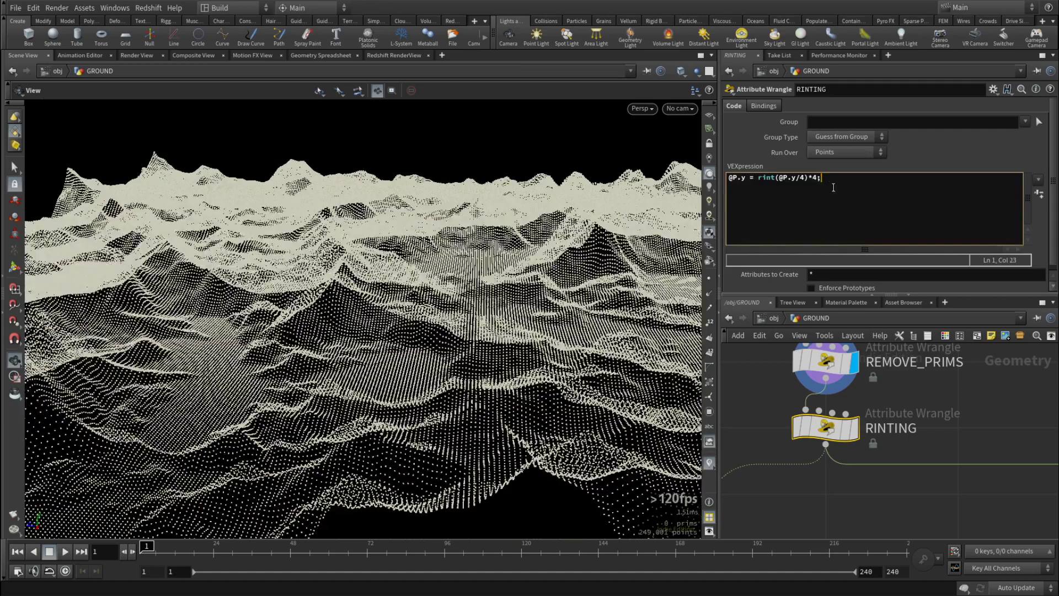
click(803, 178)
key(BackSpace)
text(4)
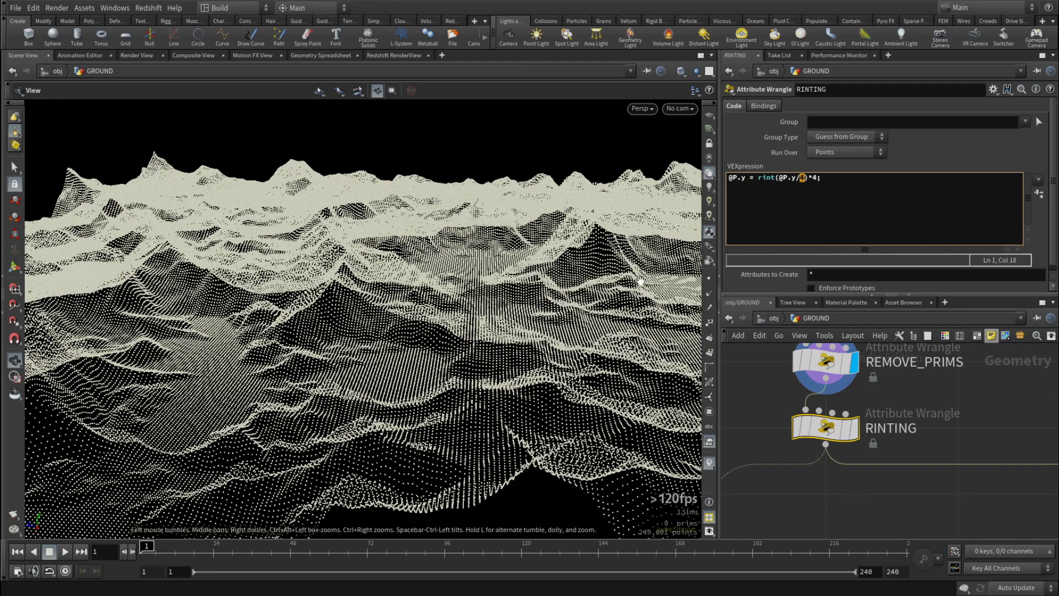
click(804, 180)
mouse_move(518, 303)
mouse_down()
mouse_move(485, 331)
mouse_move(520, 293)
mouse_move(509, 309)
mouse_move(535, 309)
mouse_up()
scroll(910, 414, down, 2)
scroll(906, 410, up, 1)
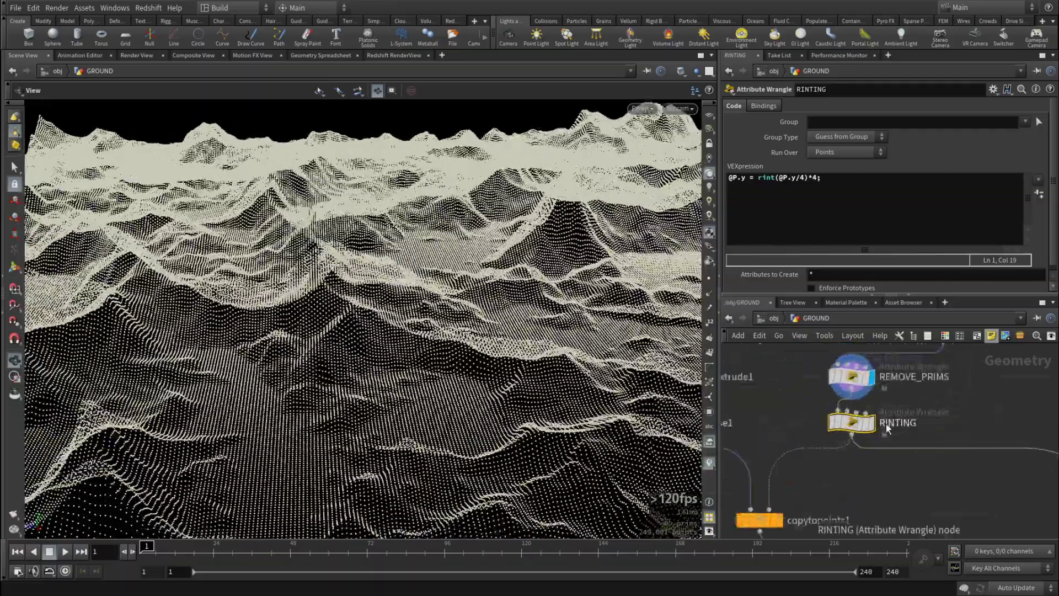
Display the RINTING wrangle's output and inspect the height-snapped terrain points from several angles
click(872, 424)
drag(497, 362, 414, 338)
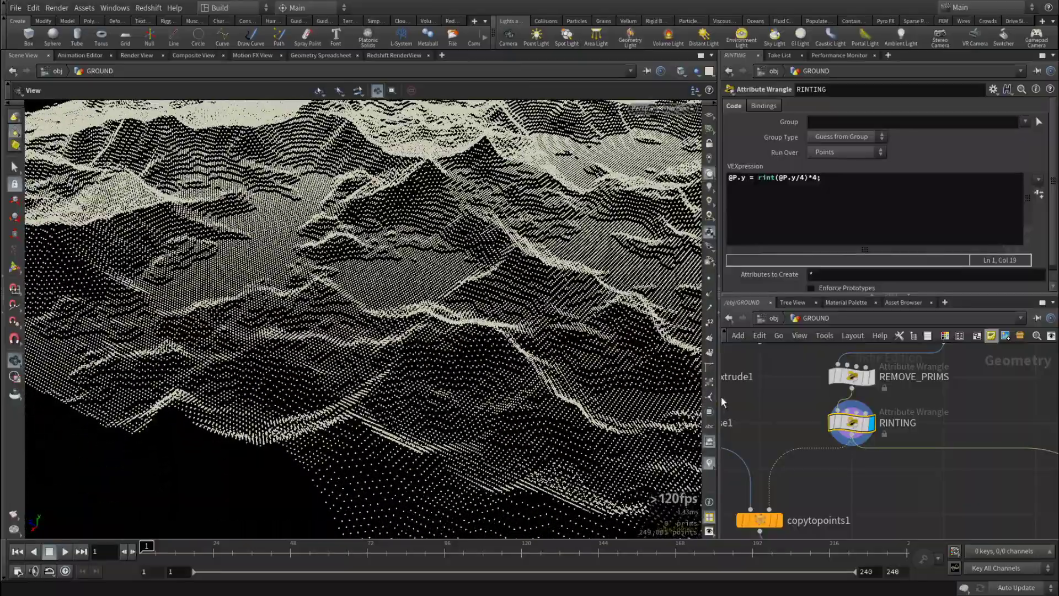
drag(530, 371, 449, 330)
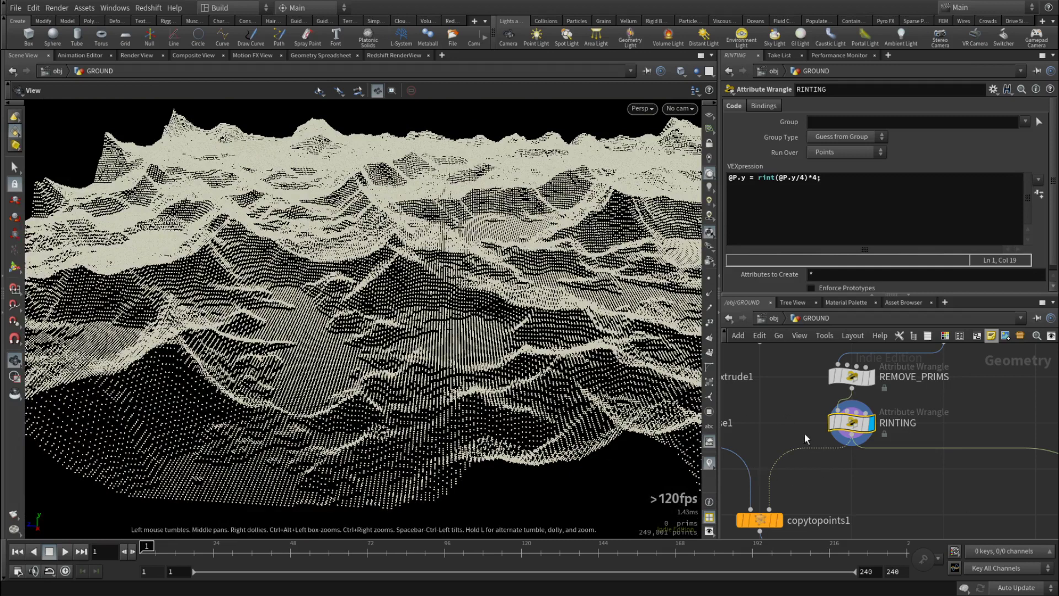
Select the grid1 node to view its parameters and follow its branch down to copytopoints1
middle_drag(808, 439, 922, 467)
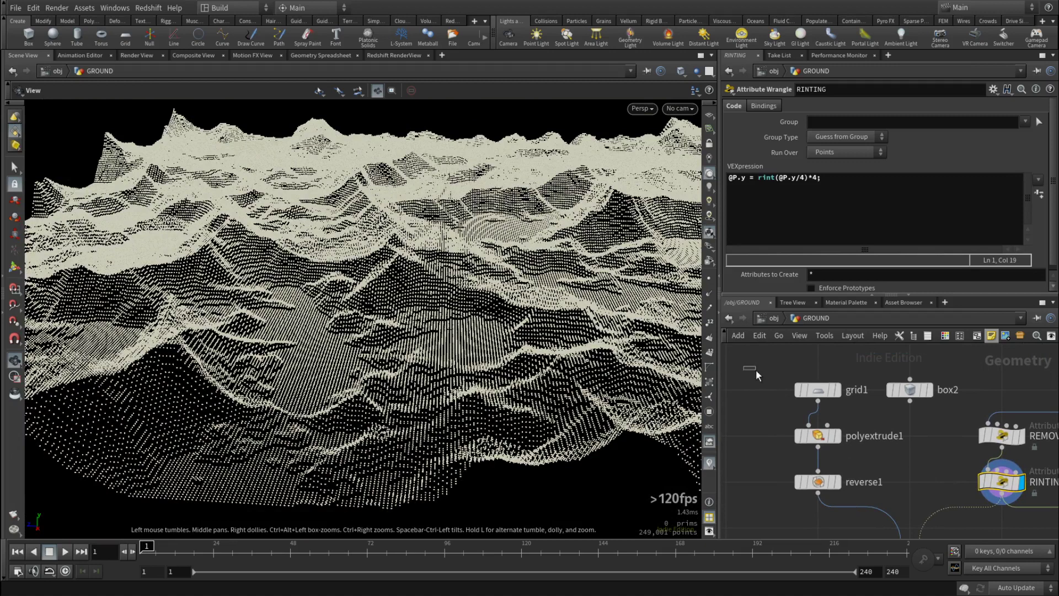
drag(746, 369, 859, 416)
middle_drag(904, 481, 890, 461)
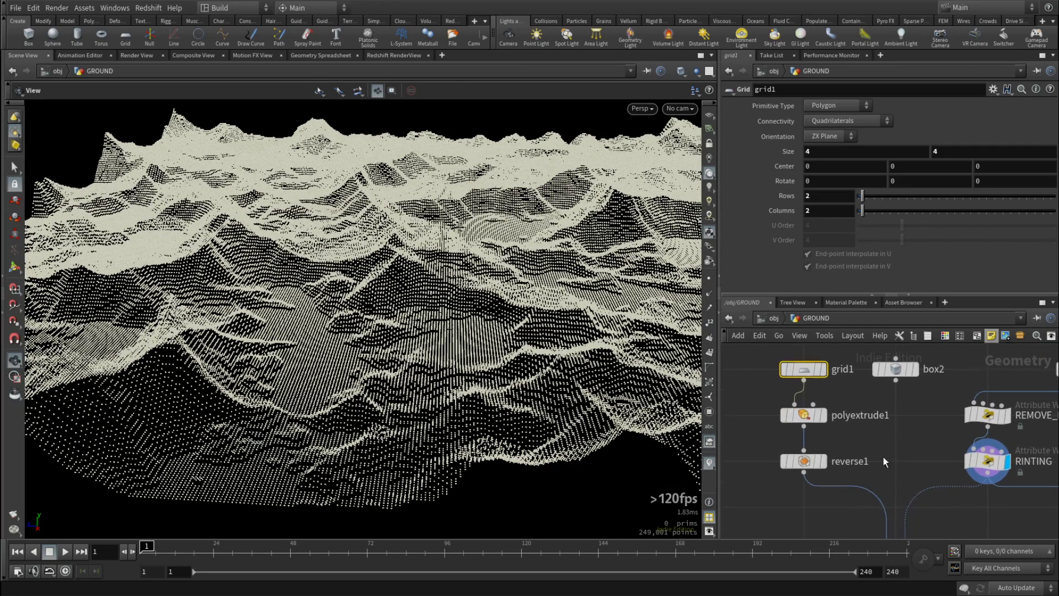
middle_drag(914, 503, 812, 410)
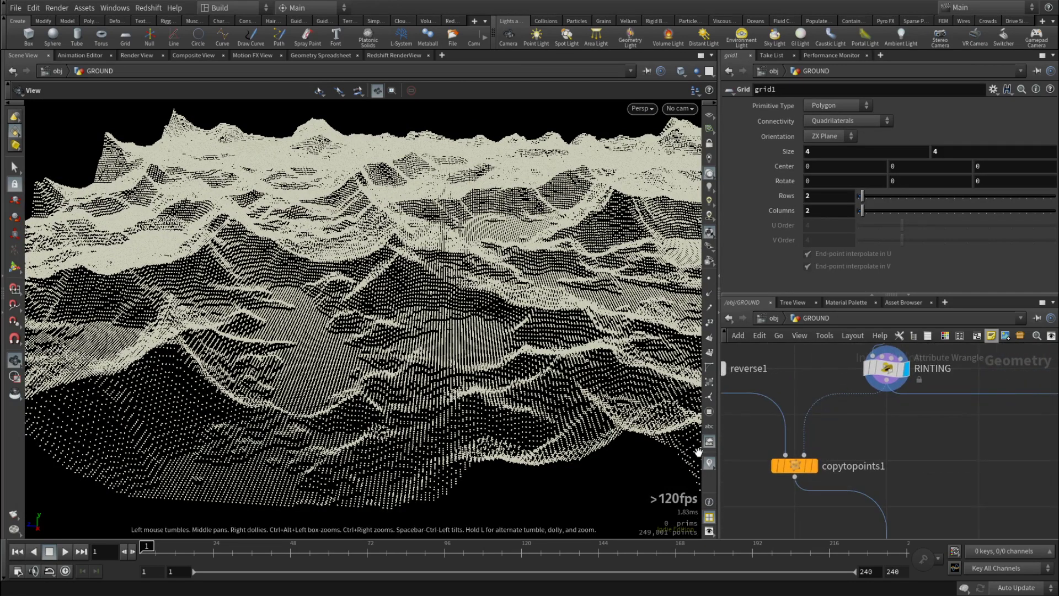
Turn on the template display of transform3 and view its surface against the RINTING points from a low angle
scroll(732, 456, down, 5)
middle_drag(872, 459, 834, 461)
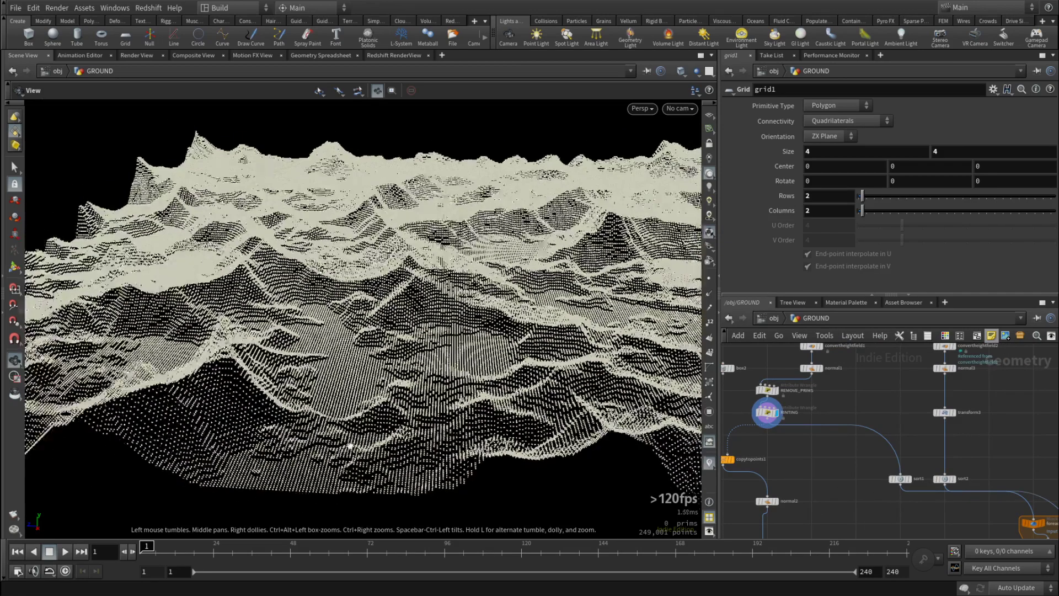
drag(351, 446, 386, 385)
middle_drag(929, 415, 908, 482)
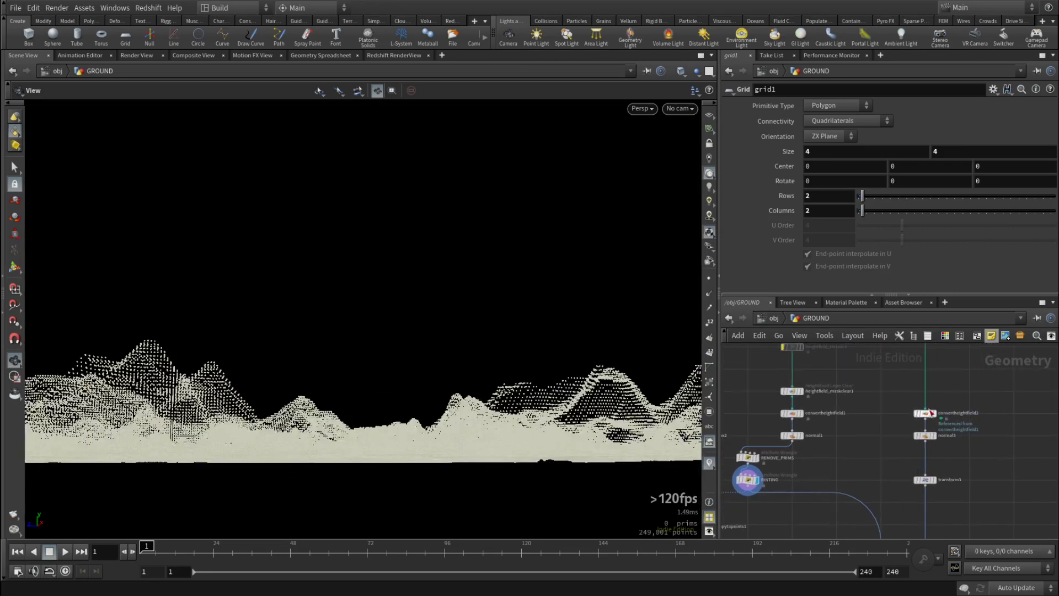
scroll(914, 405, down, 3)
middle_drag(910, 406, 909, 499)
scroll(899, 474, up, 5)
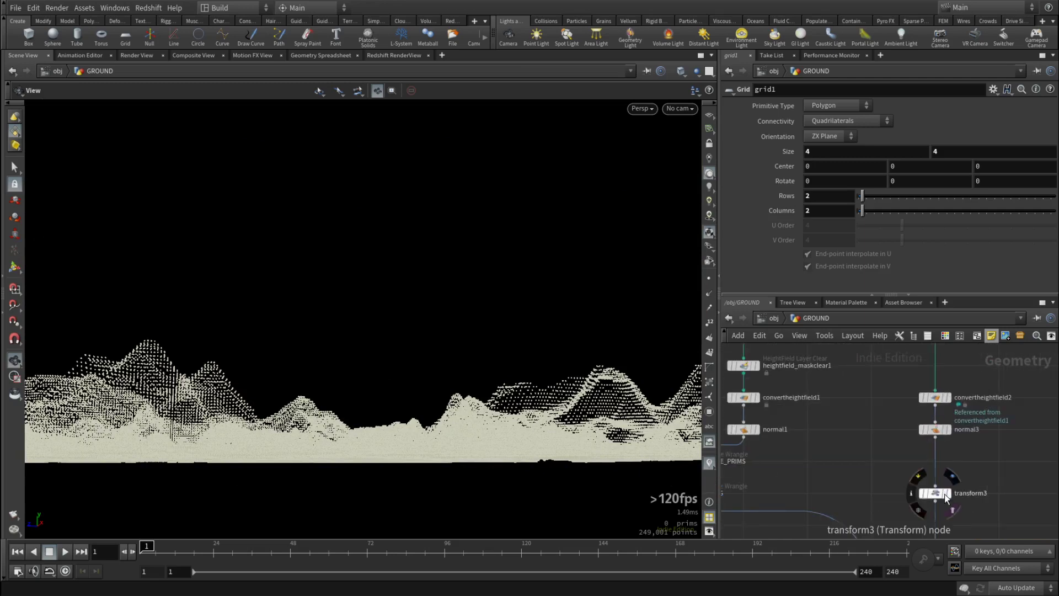
click(946, 493)
middle_drag(389, 479, 422, 423)
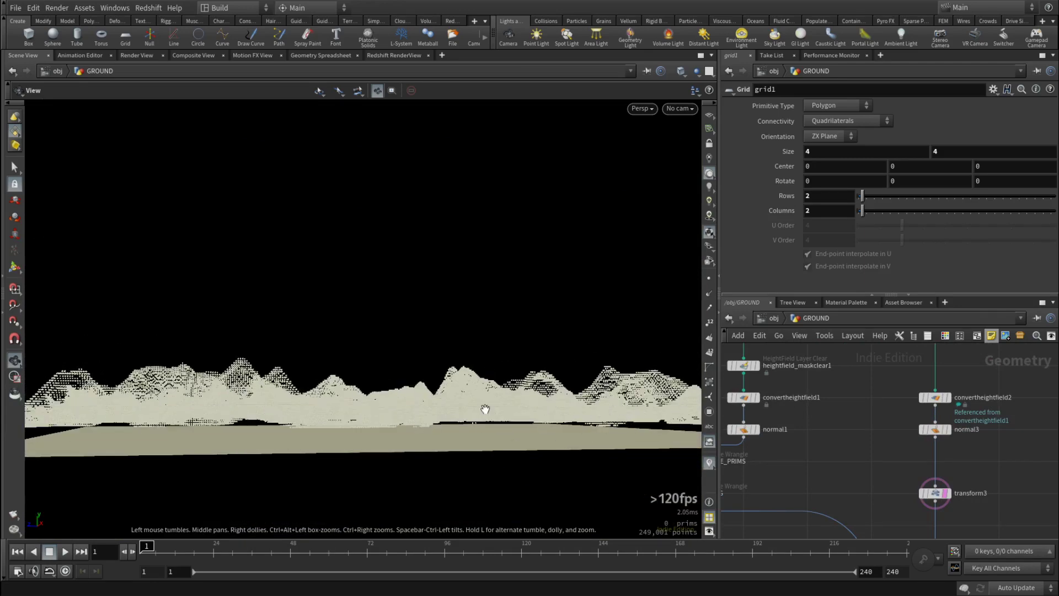
Follow the RINTING and transform3 branches down to the sort nodes and for-each block, and examine the combined terrain from above
scroll(806, 470, down, 4)
middle_drag(912, 531, 925, 475)
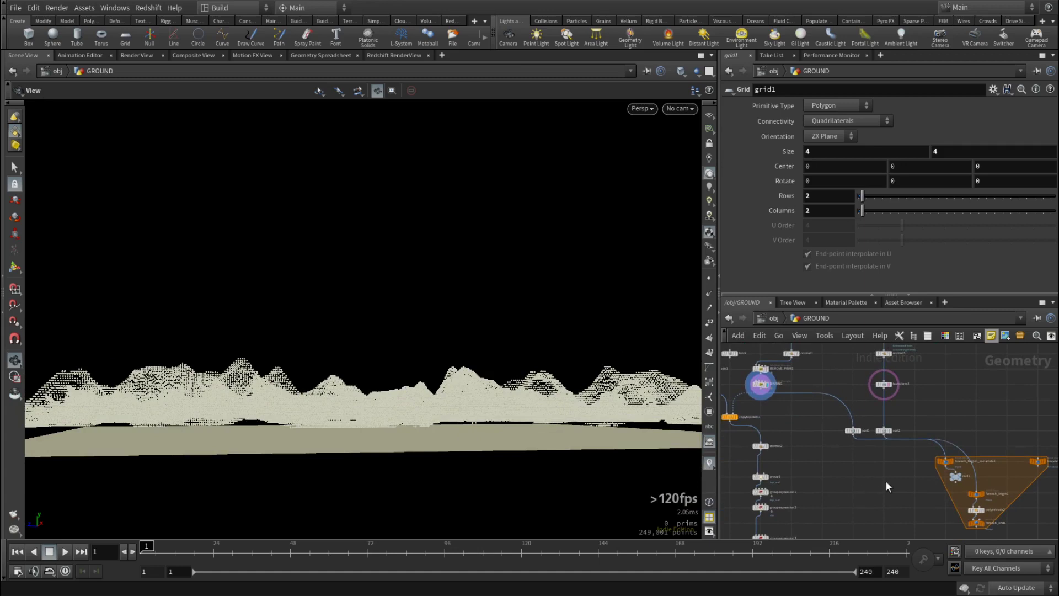
middle_drag(896, 456, 822, 453)
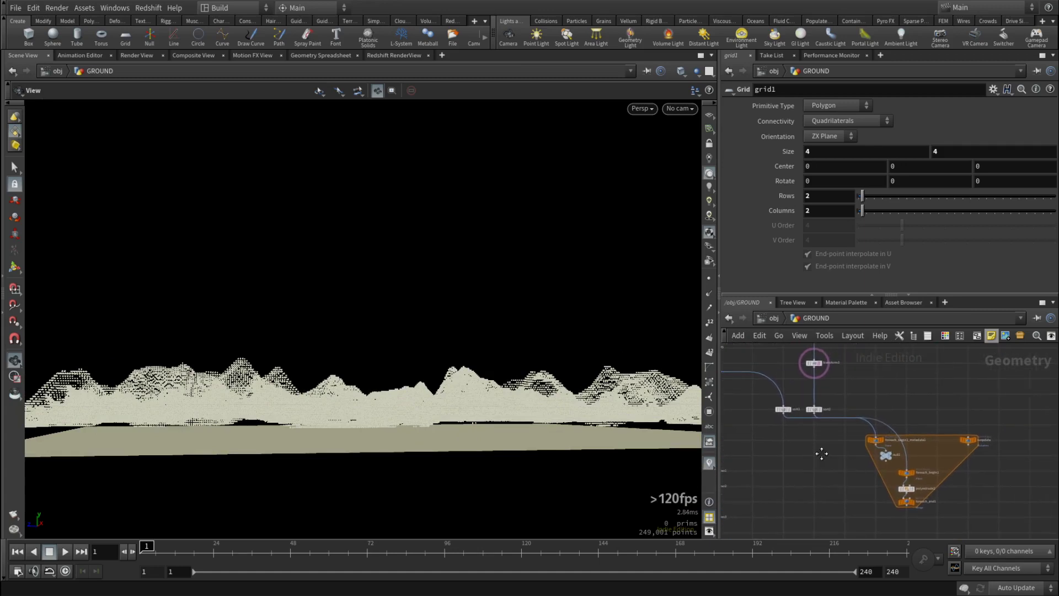
drag(820, 437, 827, 457)
middle_drag(790, 452, 931, 495)
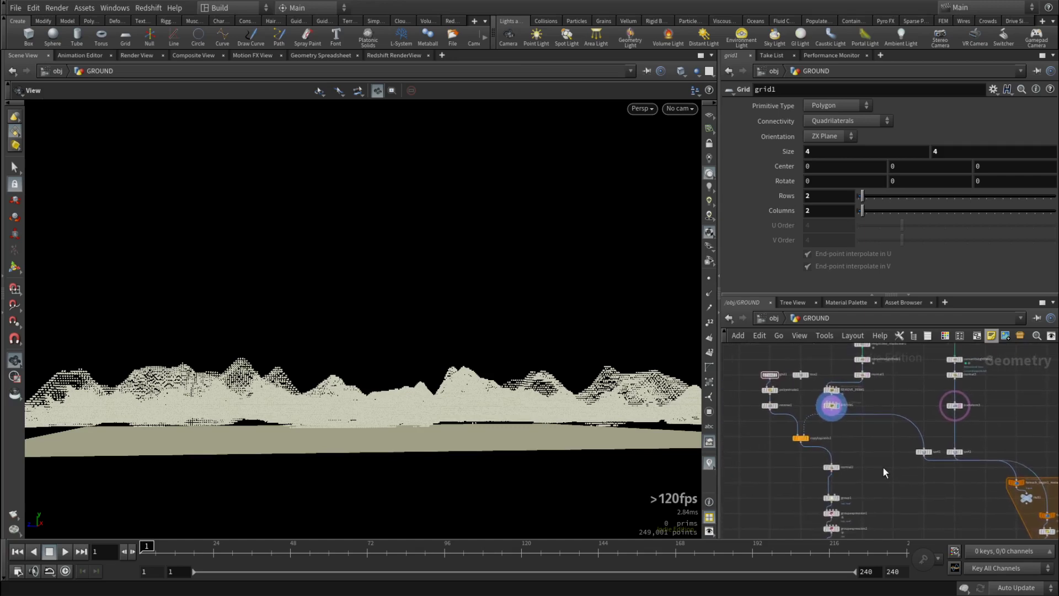
drag(428, 353, 383, 402)
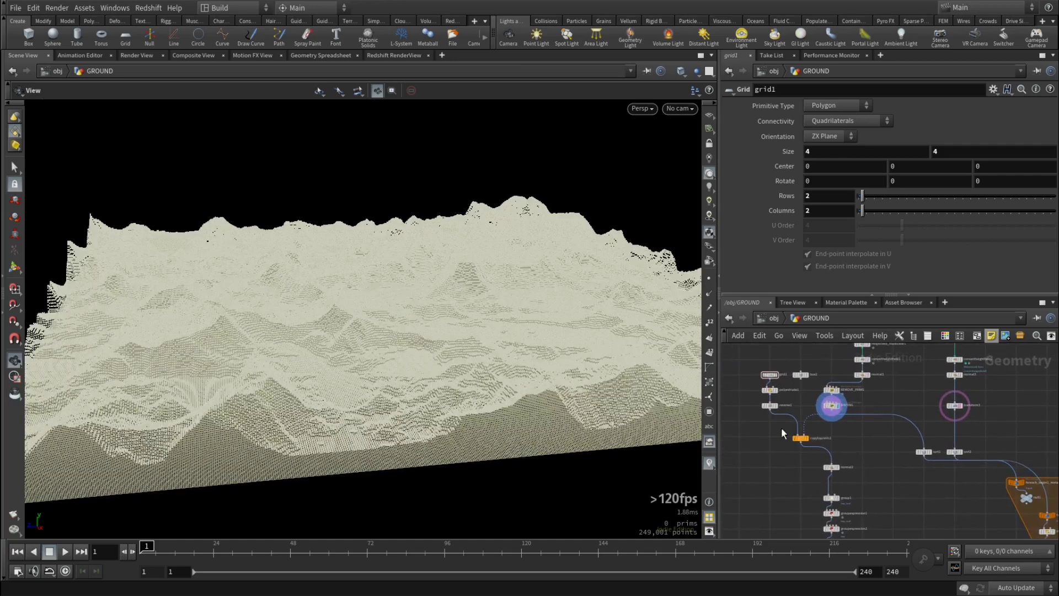
Display the copytopoints1 output and inspect the copied blocks up close
scroll(781, 428, up, 5)
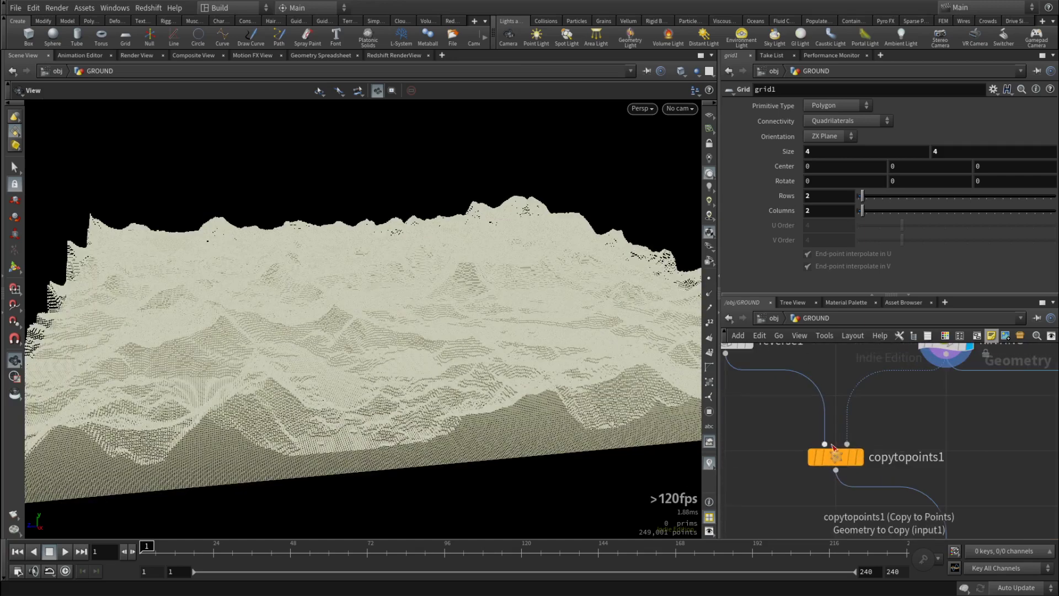
click(862, 458)
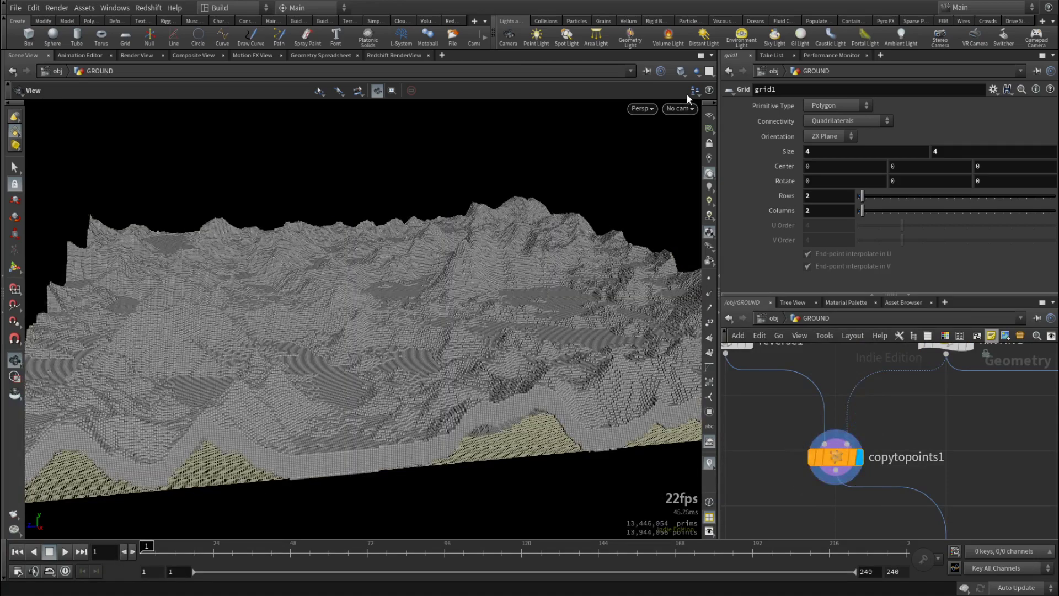
scroll(331, 338, up, 5)
scroll(352, 362, up, 10)
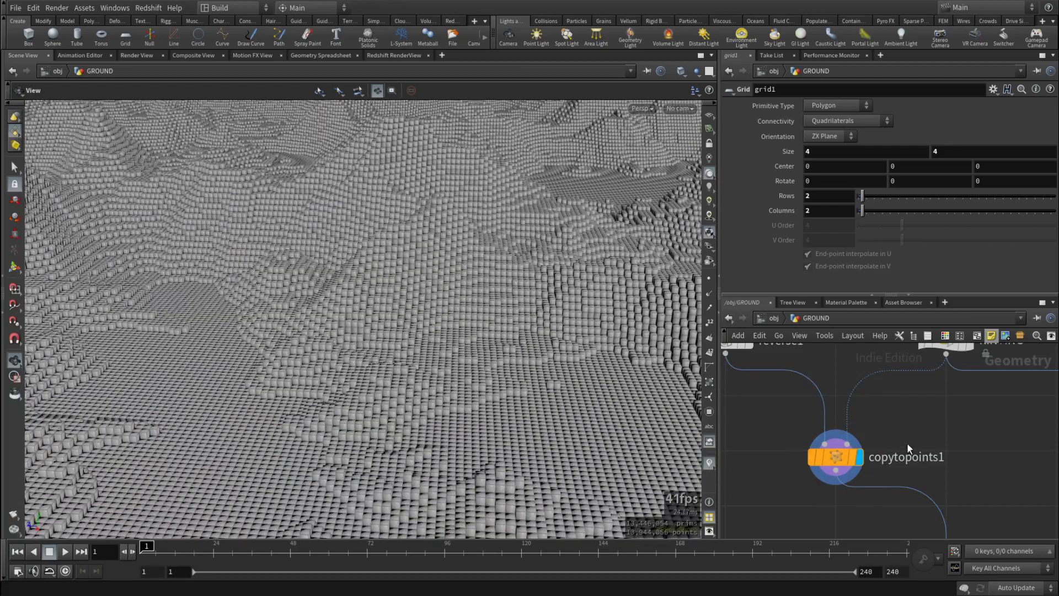
Display the normal2 output and inspect the shading of the block faces from another angle
scroll(910, 448, down, 4)
middle_drag(941, 467, 917, 417)
scroll(916, 452, up, 3)
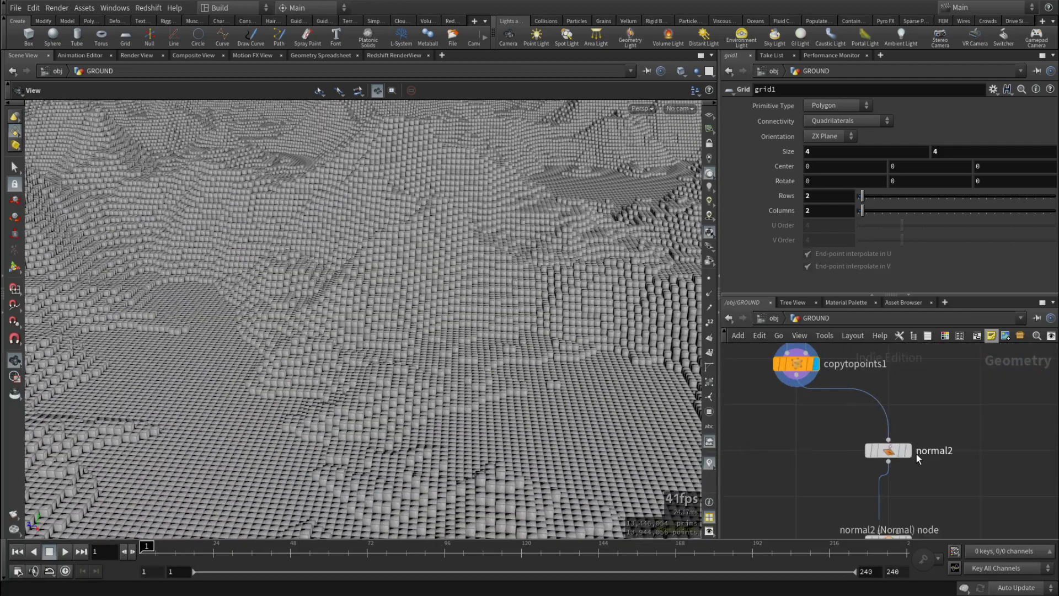
click(908, 452)
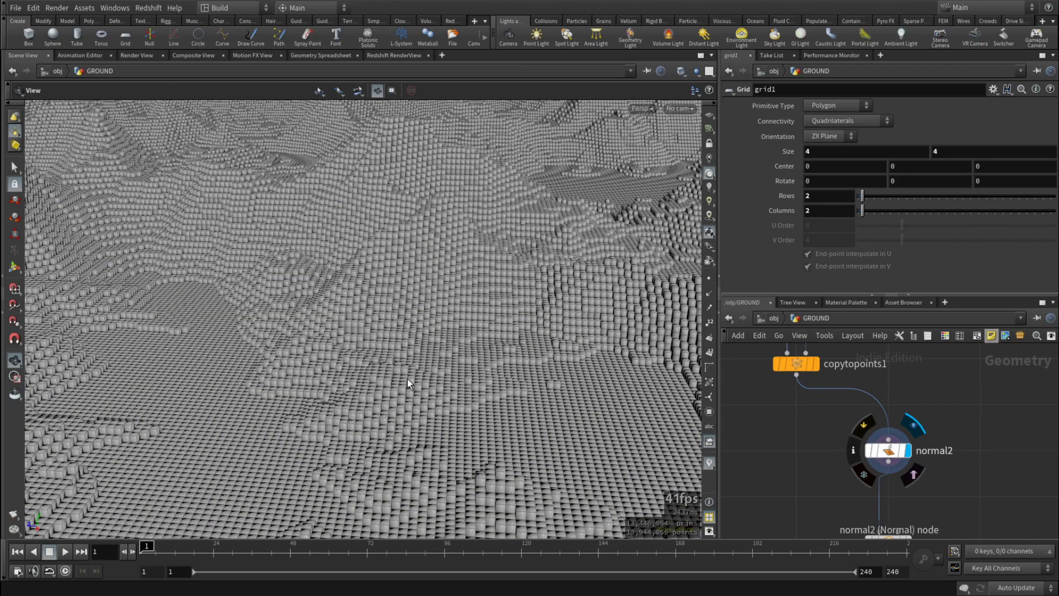
drag(297, 353, 456, 366)
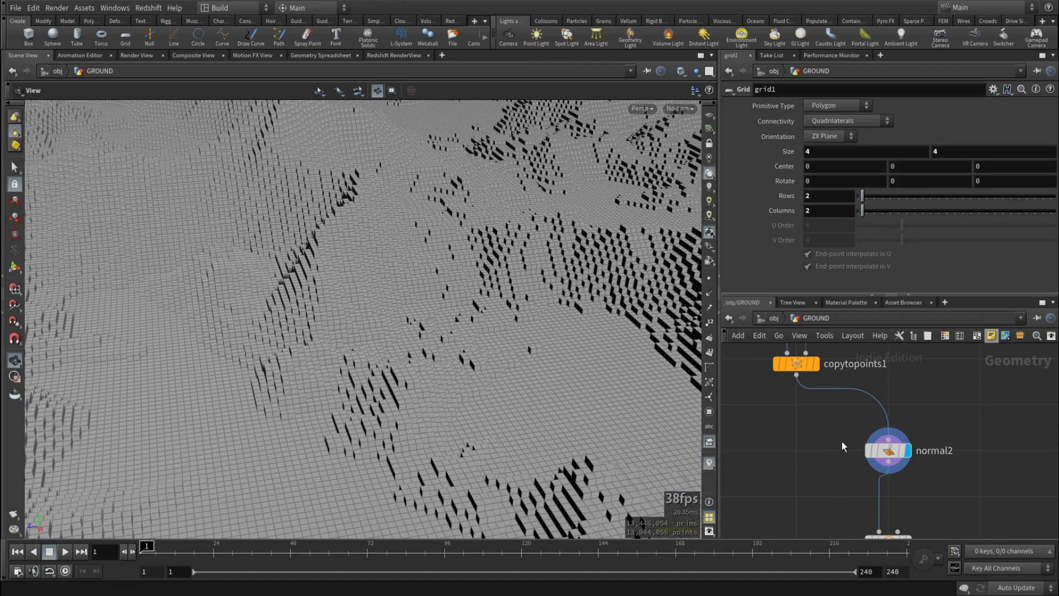
Select group1 to view its parameters, and display its output to inspect the top_surf faces across the terrain
scroll(841, 440, down, 4)
middle_drag(830, 455, 816, 397)
scroll(827, 427, up, 3)
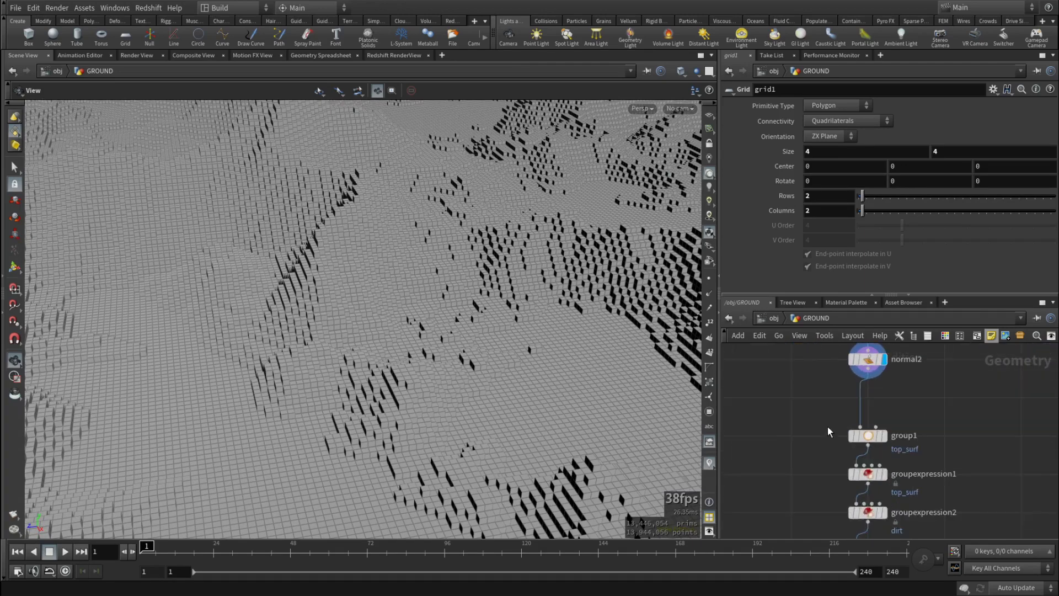
drag(805, 407, 945, 466)
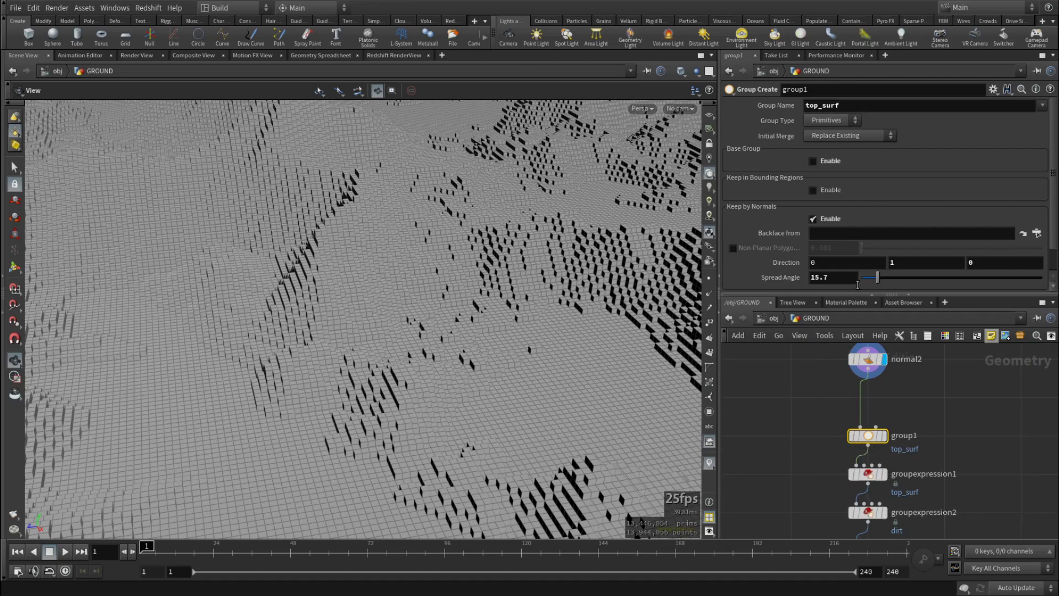
click(884, 436)
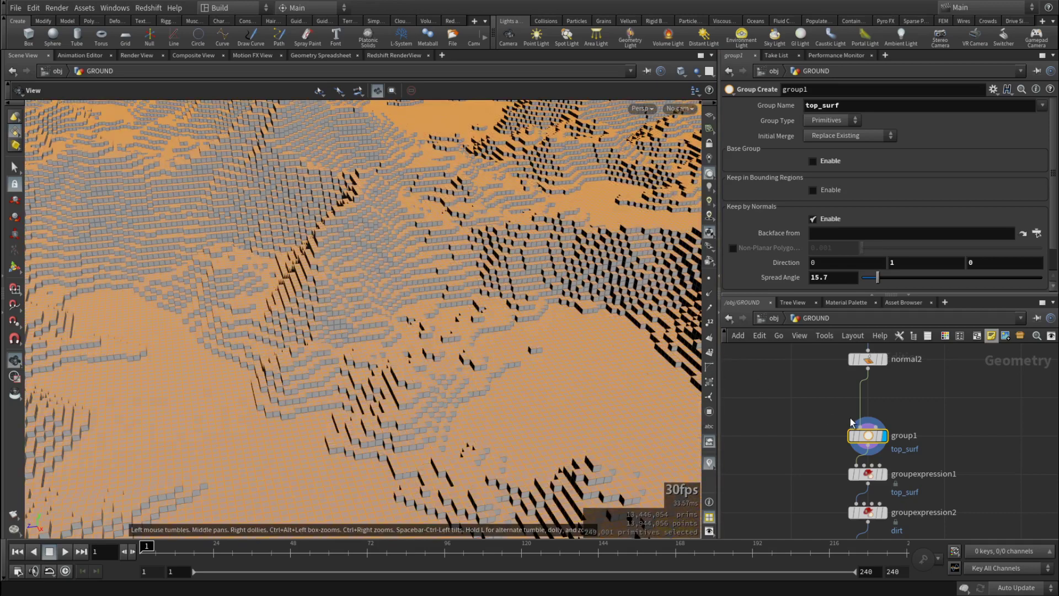
scroll(414, 297, down, 3)
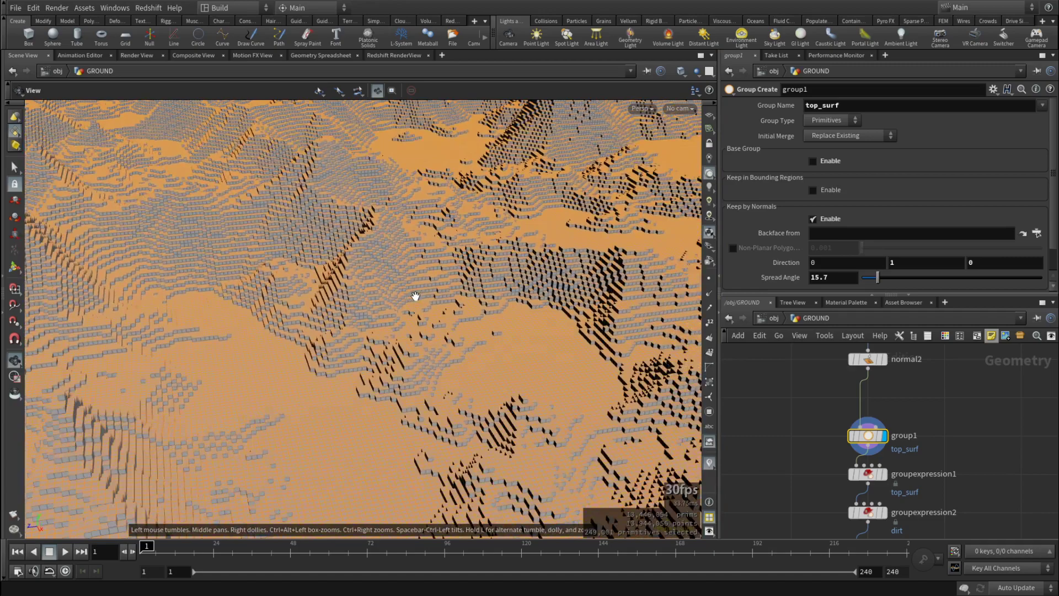
scroll(418, 294, down, 3)
drag(466, 296, 386, 243)
Turn on the template display of grid2 and inspect where its plane cuts through the mountain peaks
scroll(815, 422, down, 4)
middle_drag(758, 415, 908, 394)
scroll(778, 439, up, 6)
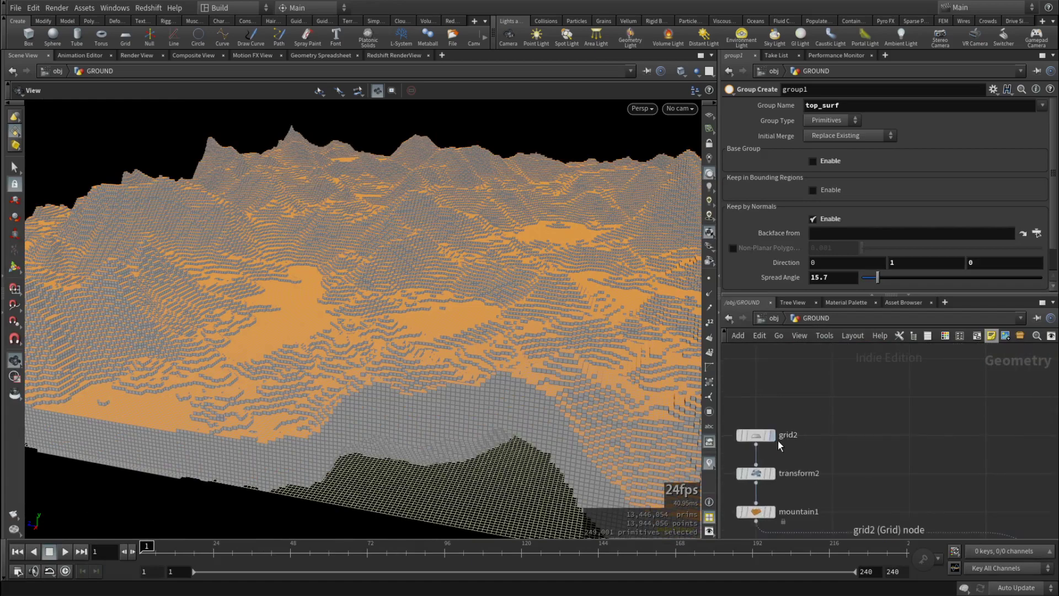
click(764, 433)
drag(500, 330, 459, 301)
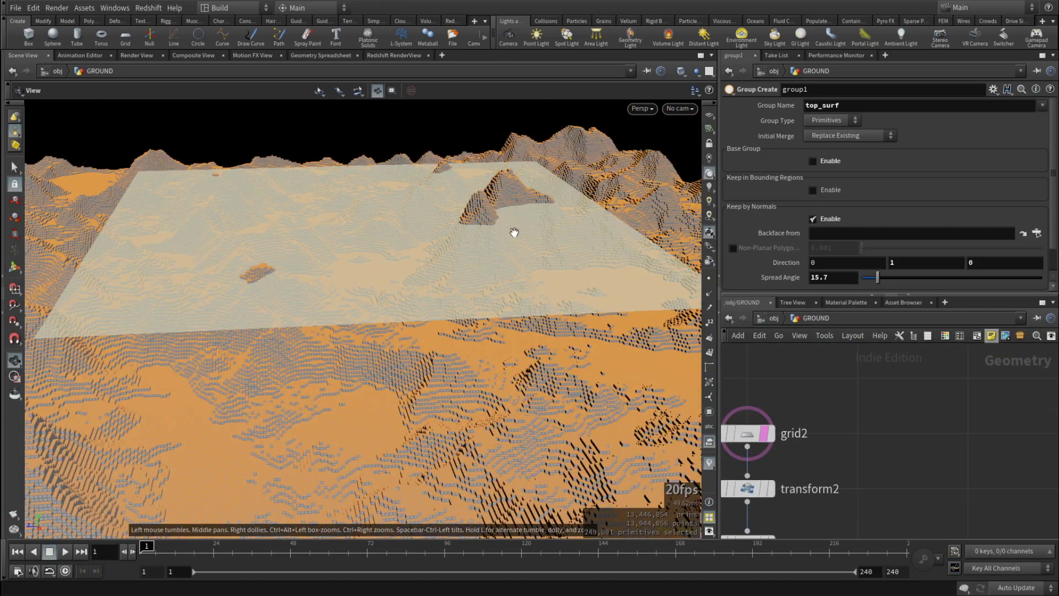
drag(484, 211, 520, 209)
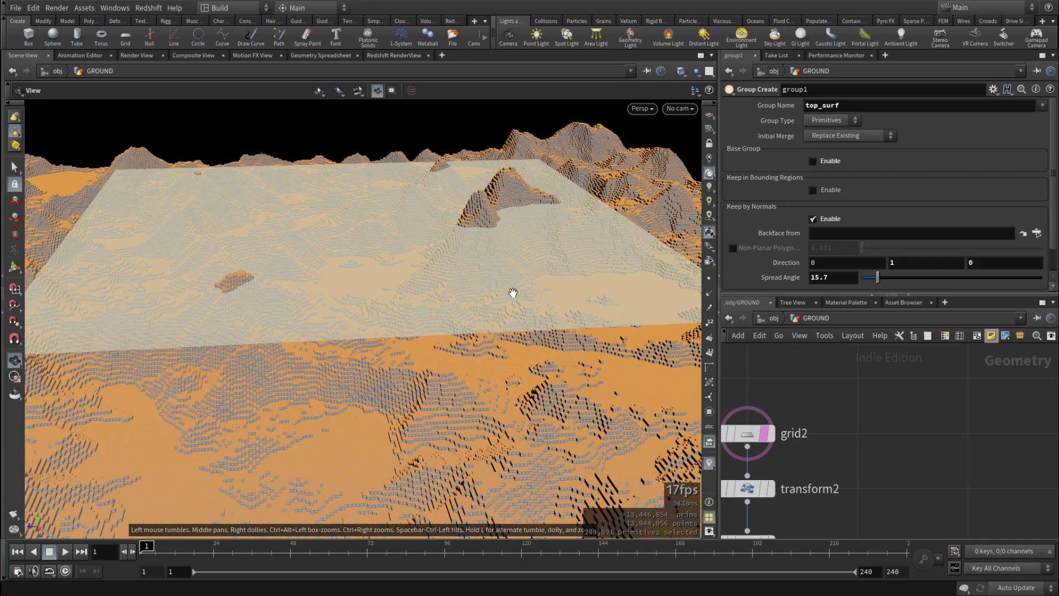
drag(513, 293, 491, 290)
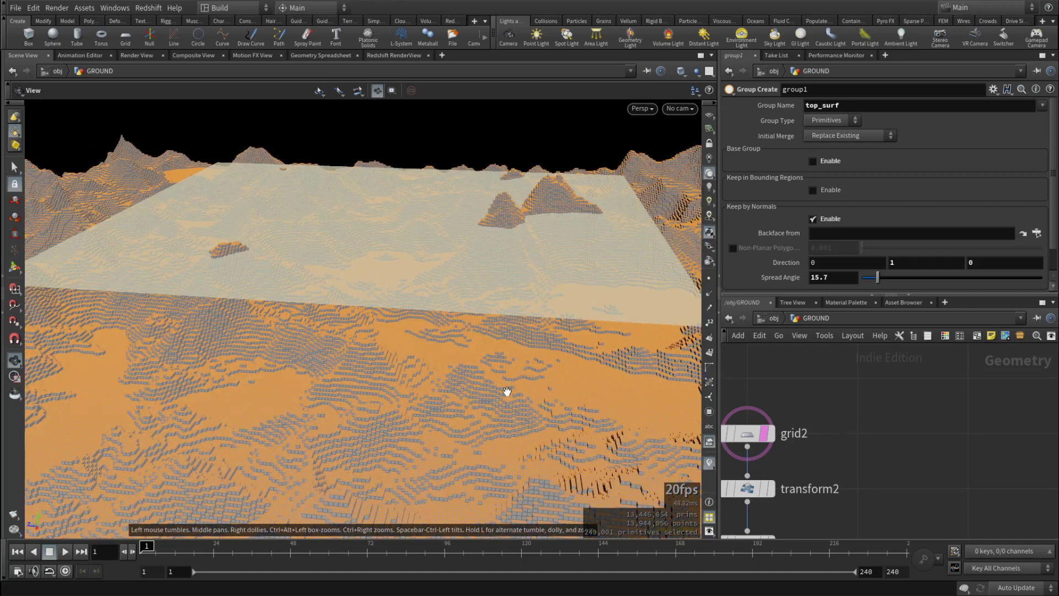
Follow the grouping chain down through grouppromote3 and groupcombine1 to group2, and examine its bounding object input
key(h)
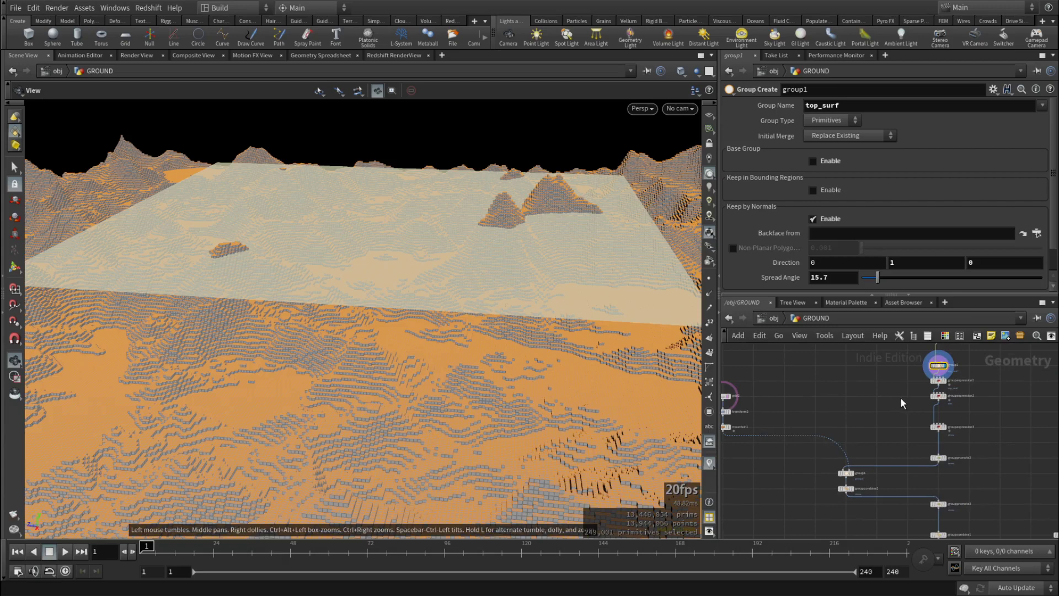
scroll(909, 400, up, 1)
scroll(909, 401, down, 4)
middle_drag(980, 508, 857, 406)
scroll(857, 405, up, 6)
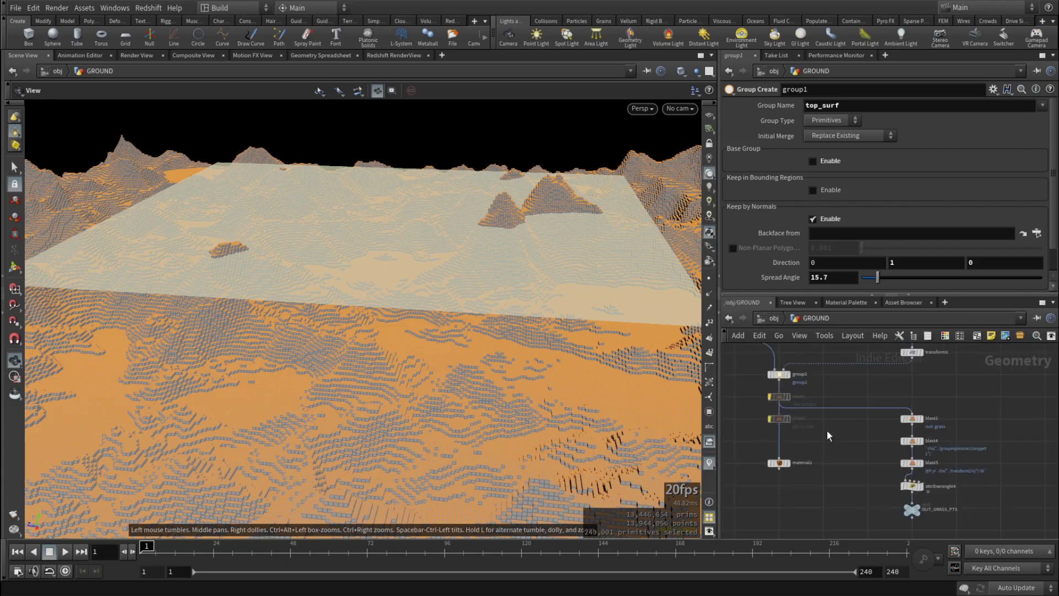
scroll(826, 415, up, 4)
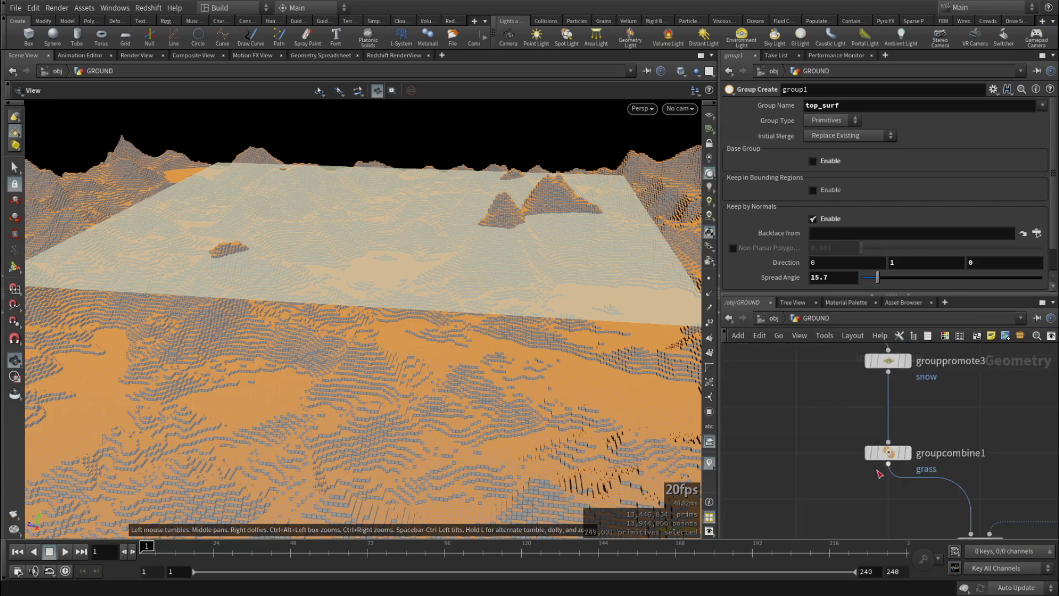
middle_drag(848, 409, 951, 513)
middle_drag(885, 473, 814, 433)
middle_drag(945, 490, 821, 386)
middle_drag(960, 455, 944, 409)
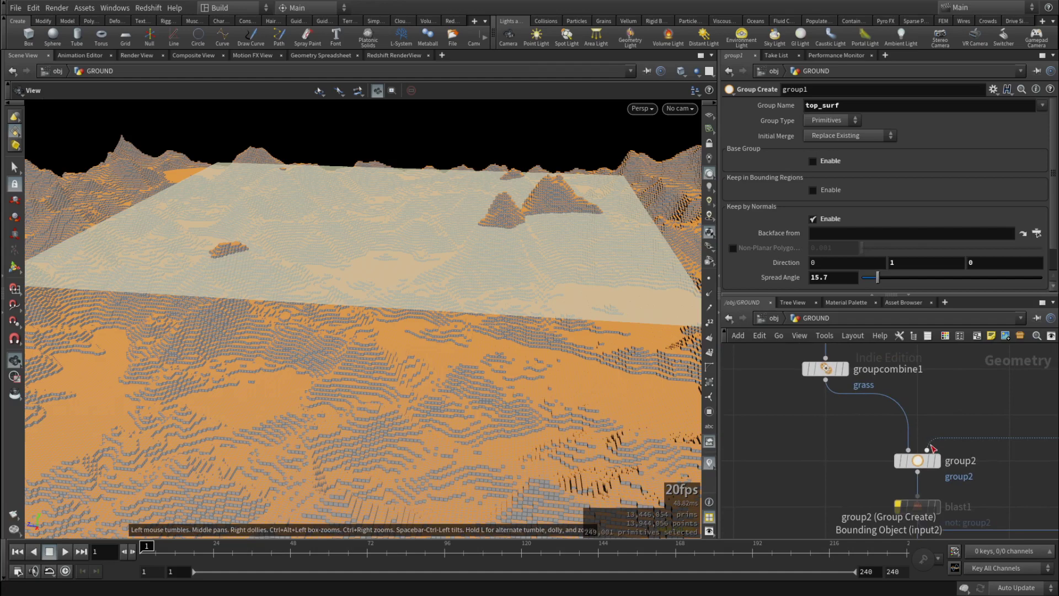
Display the material1 node, open its material assignments, and look at the block terrain through cam1
middle_drag(801, 434, 792, 359)
scroll(840, 436, down, 3)
middle_drag(850, 469, 801, 360)
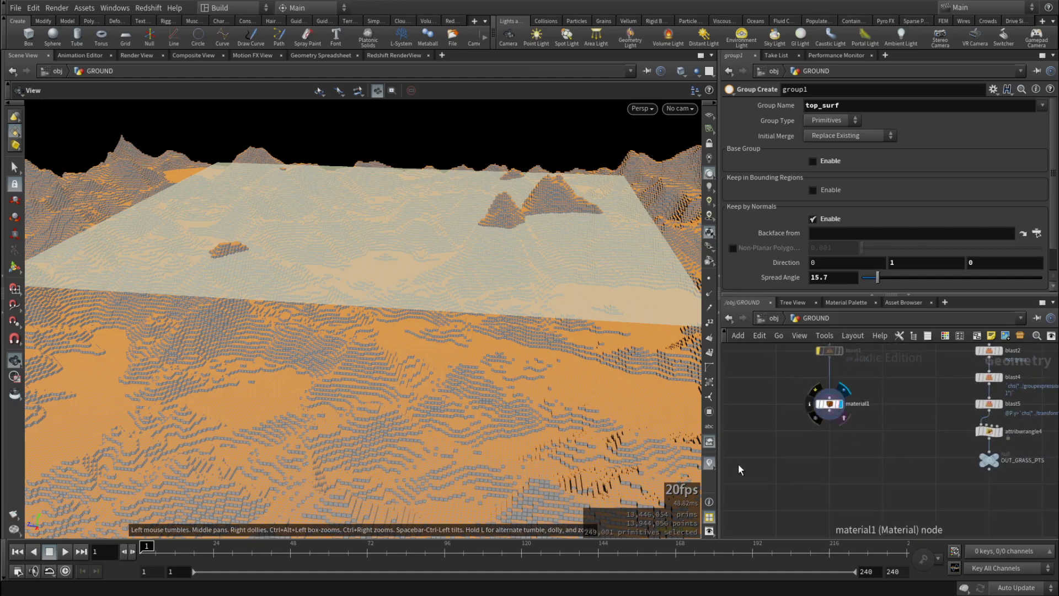
click(830, 403)
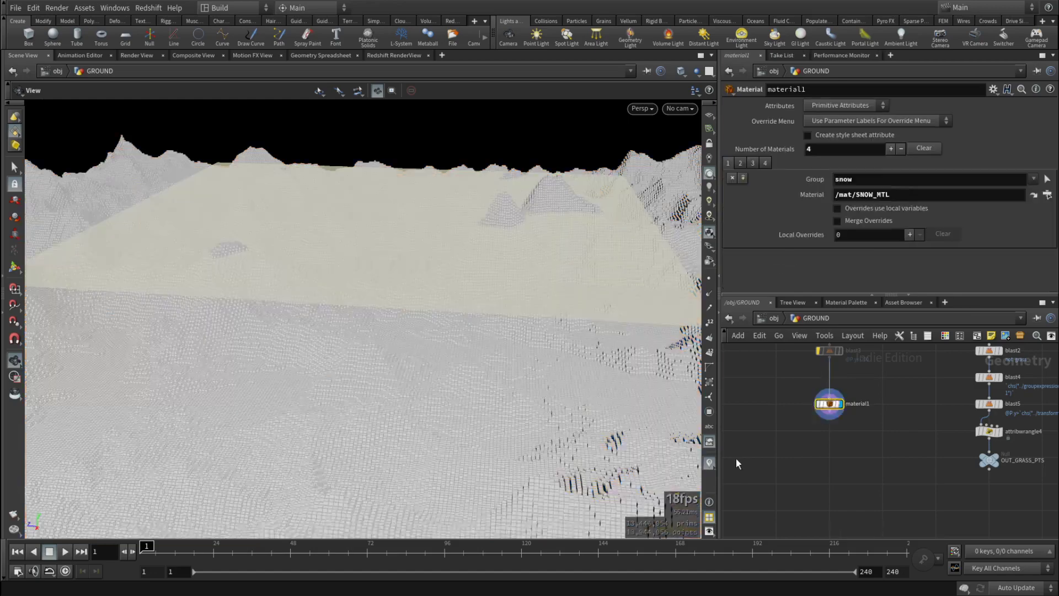
click(681, 109)
click(694, 152)
Examine the bypassed blast nodes below group2, and select blast4 in the OUT_GRASS_PTS branch to view its group expression
middle_drag(934, 401, 901, 494)
scroll(890, 486, down, 3)
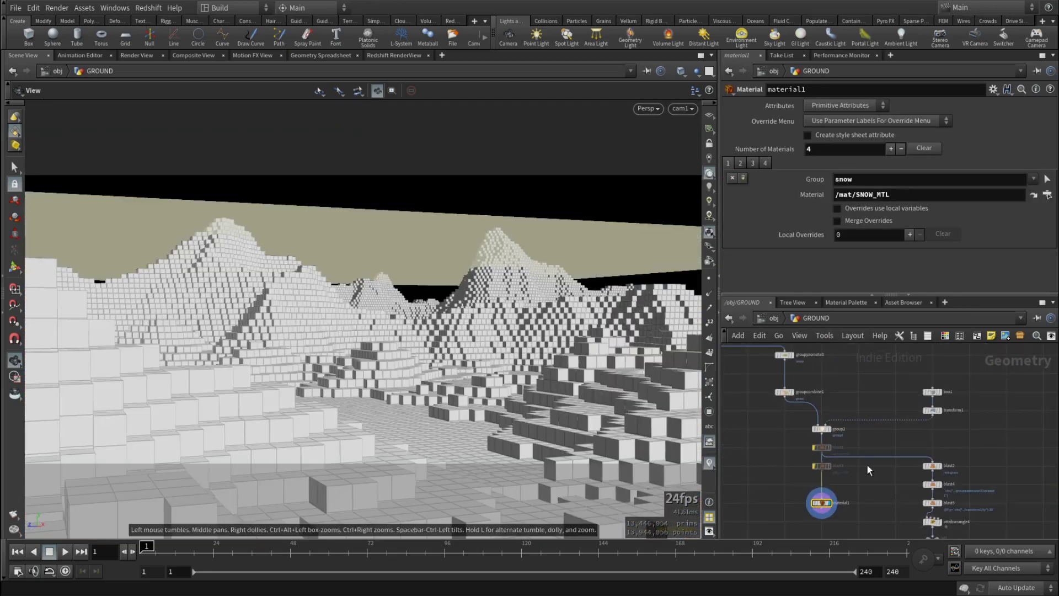
scroll(868, 469, up, 2)
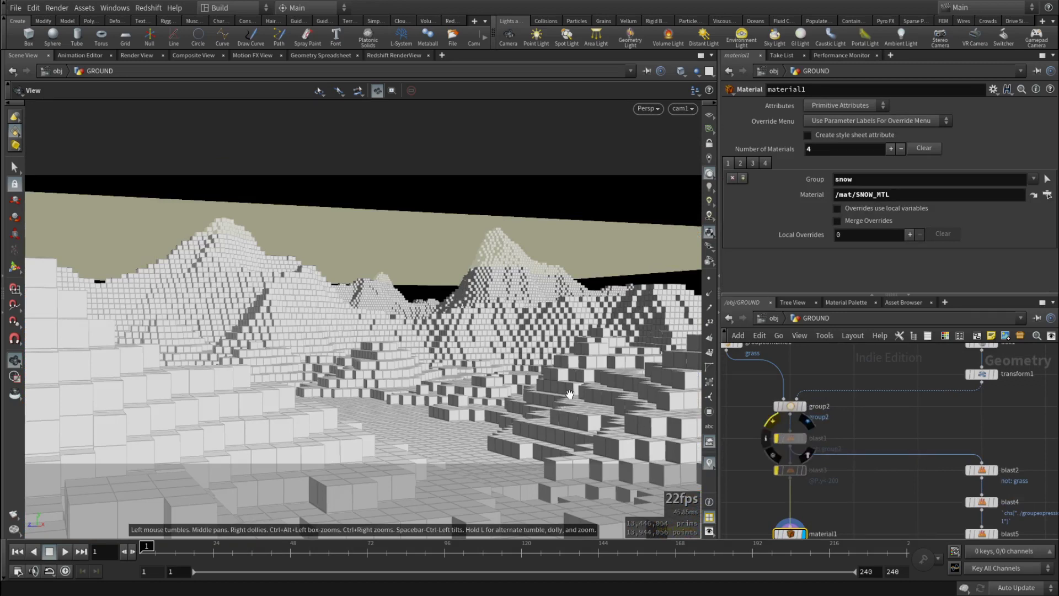
middle_drag(956, 485, 872, 413)
drag(871, 402, 935, 459)
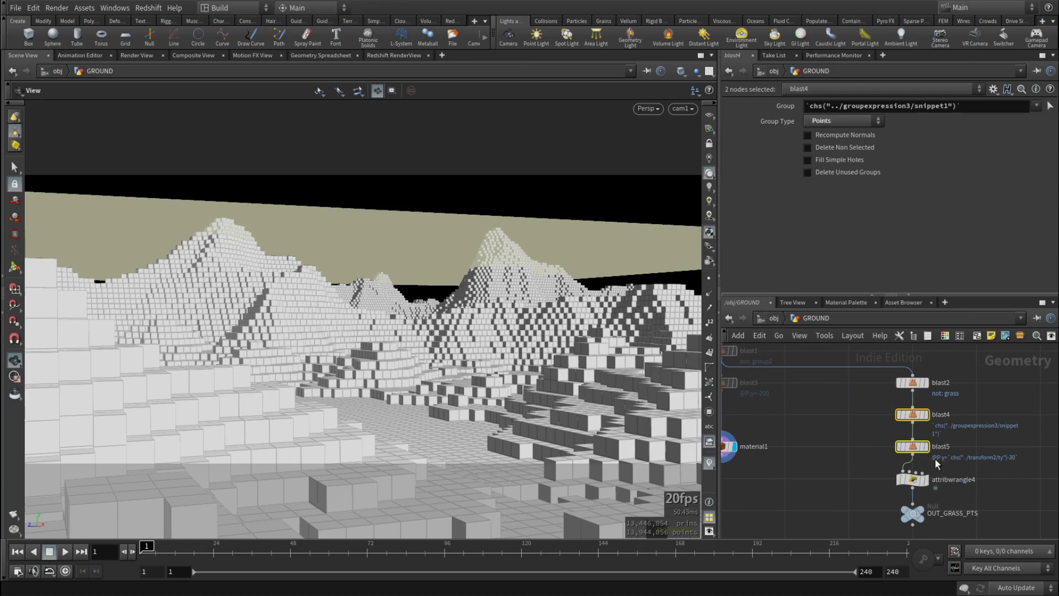
drag(868, 414, 945, 425)
click(830, 426)
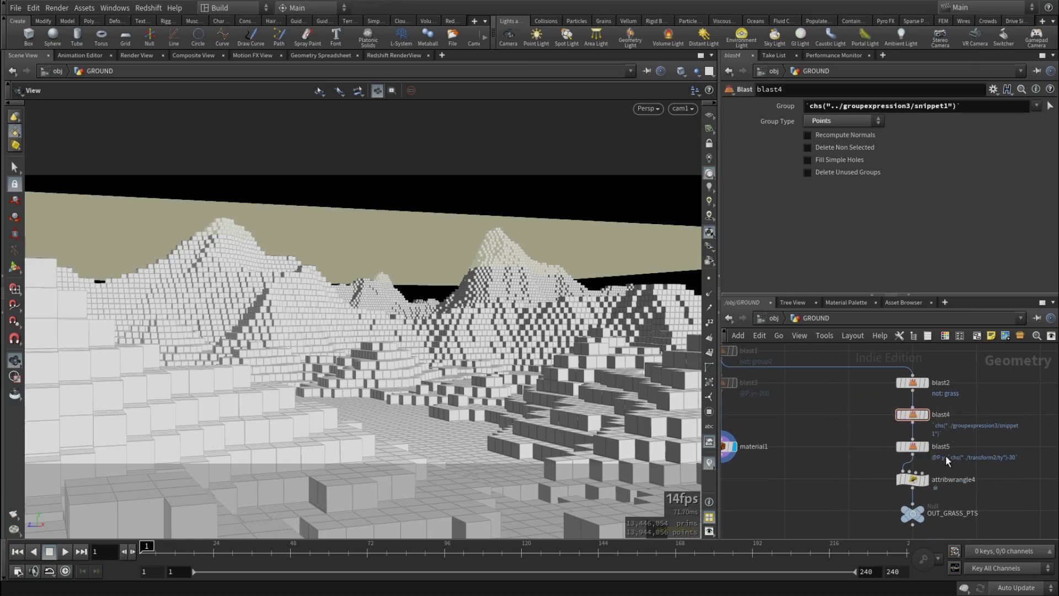
middle_drag(882, 461, 881, 428)
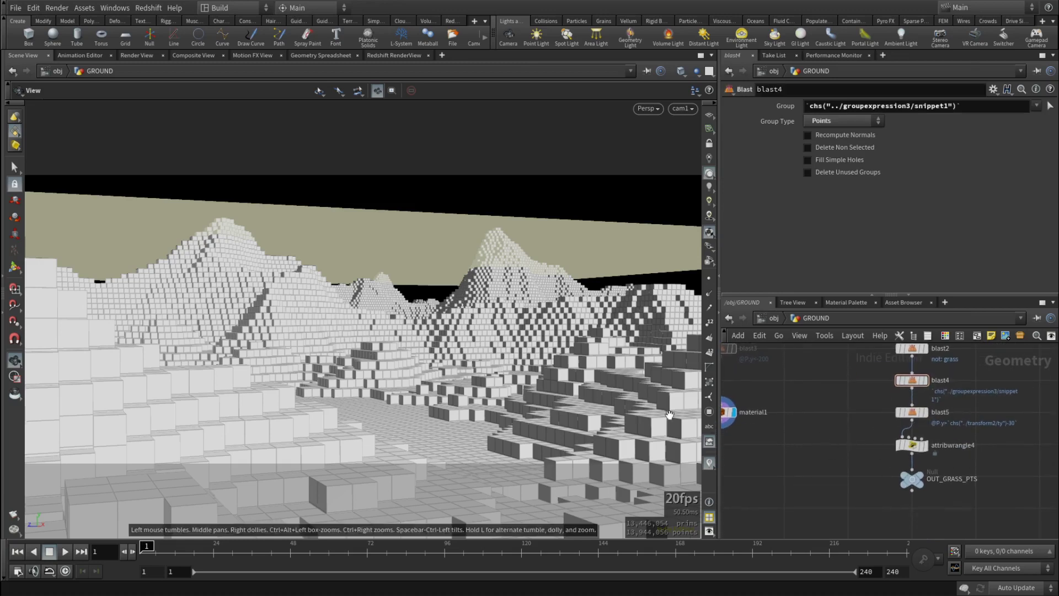
Turn off the template display of the grid2 plane
scroll(901, 477, down, 6)
middle_drag(940, 529, 977, 482)
scroll(764, 481, up, 6)
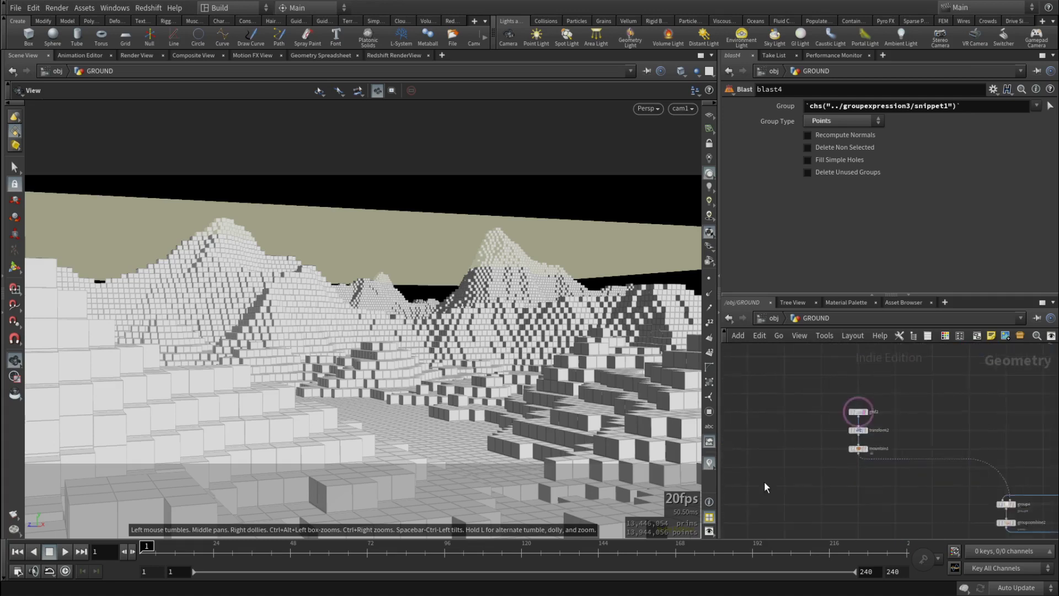
click(903, 384)
middle_drag(860, 488, 855, 482)
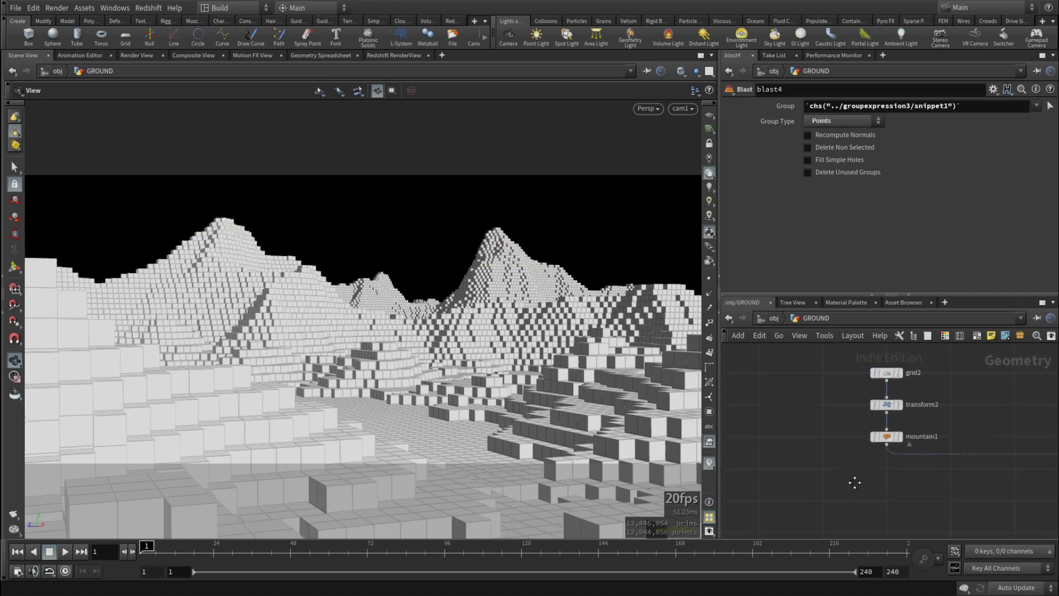
Return from the GROUND network to the object level, clear the selection, and look over the full scene outside cam1
click(774, 317)
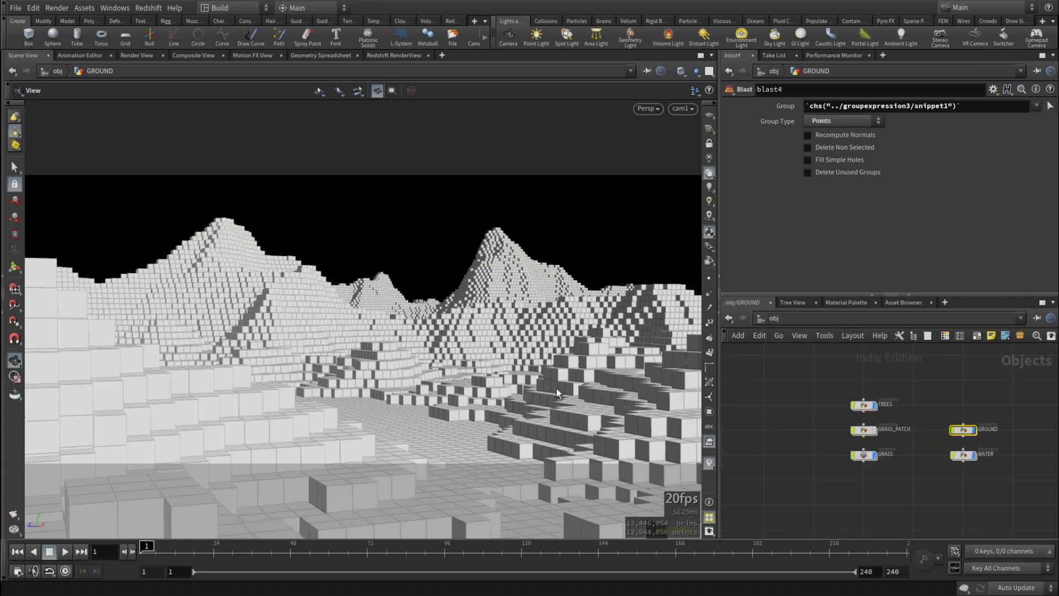
key(u)
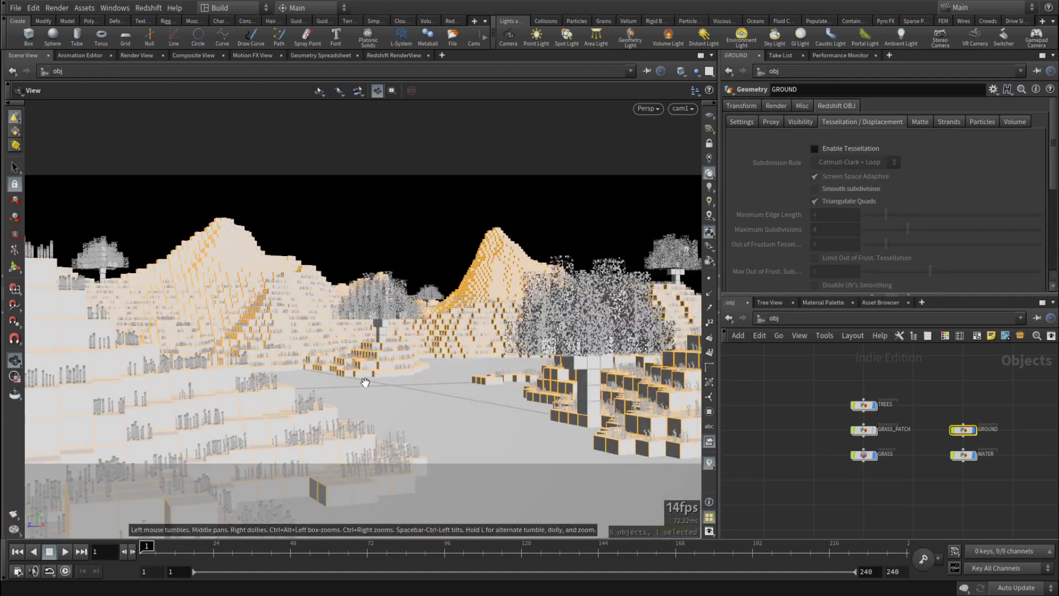
click(784, 466)
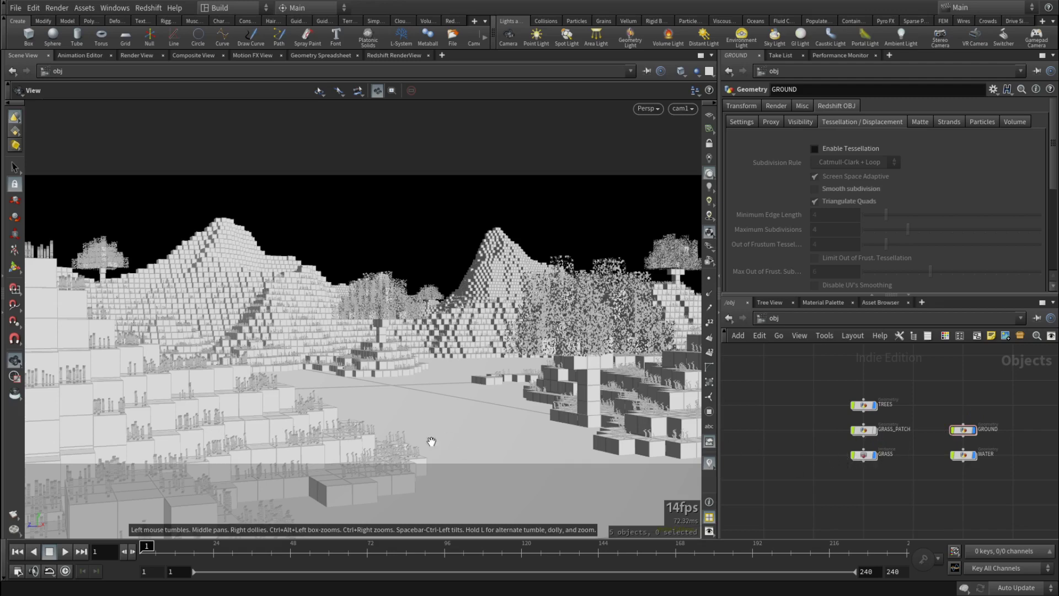
drag(205, 453, 338, 439)
scroll(272, 438, down, 5)
scroll(272, 437, up, 3)
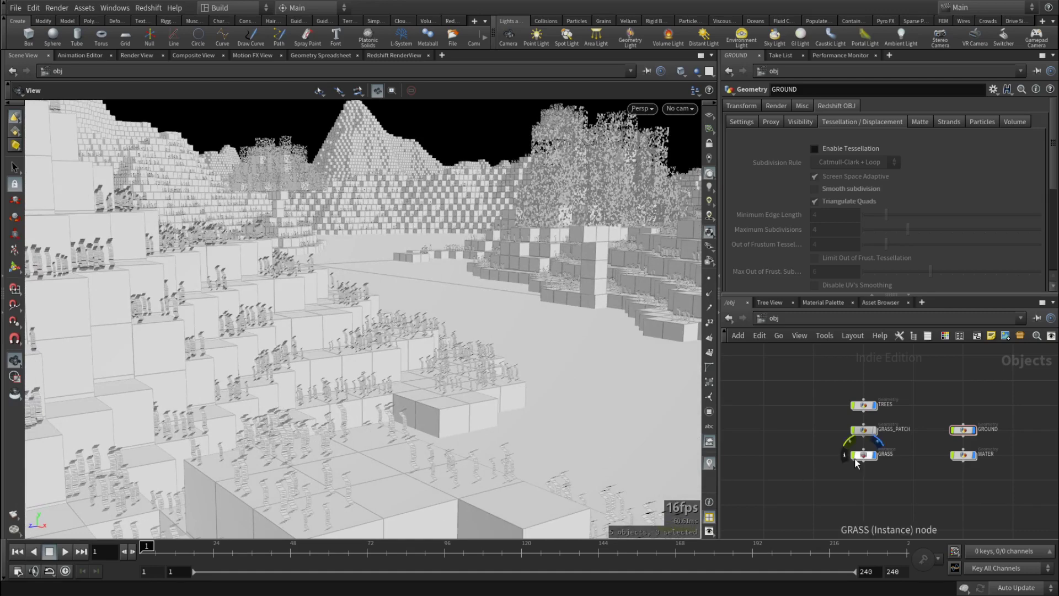
Open the TREES network and examine the attribwrangle1 and transform6 nodes
double_click(864, 406)
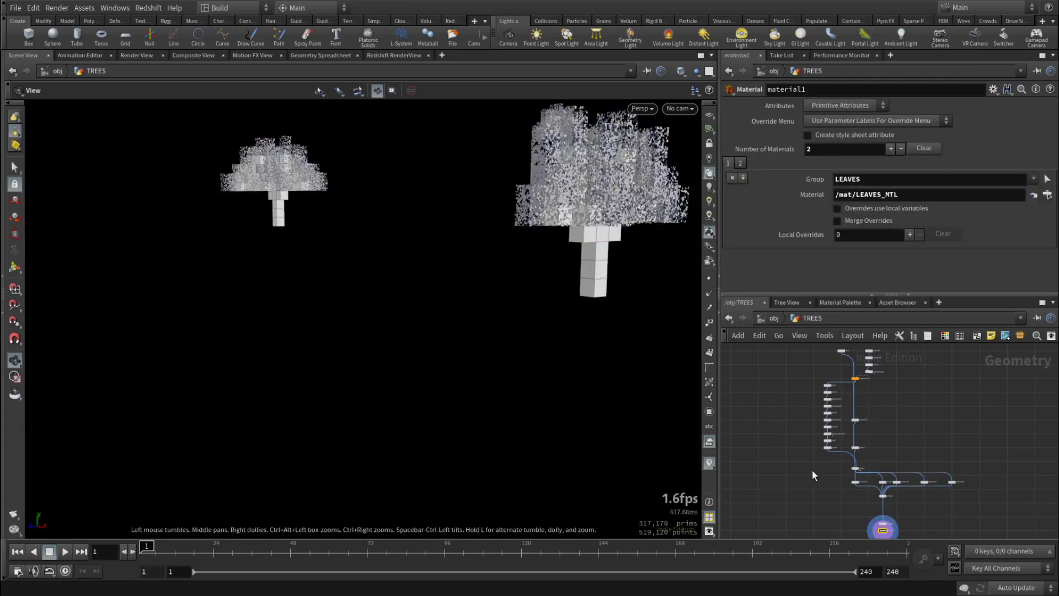
click(870, 371)
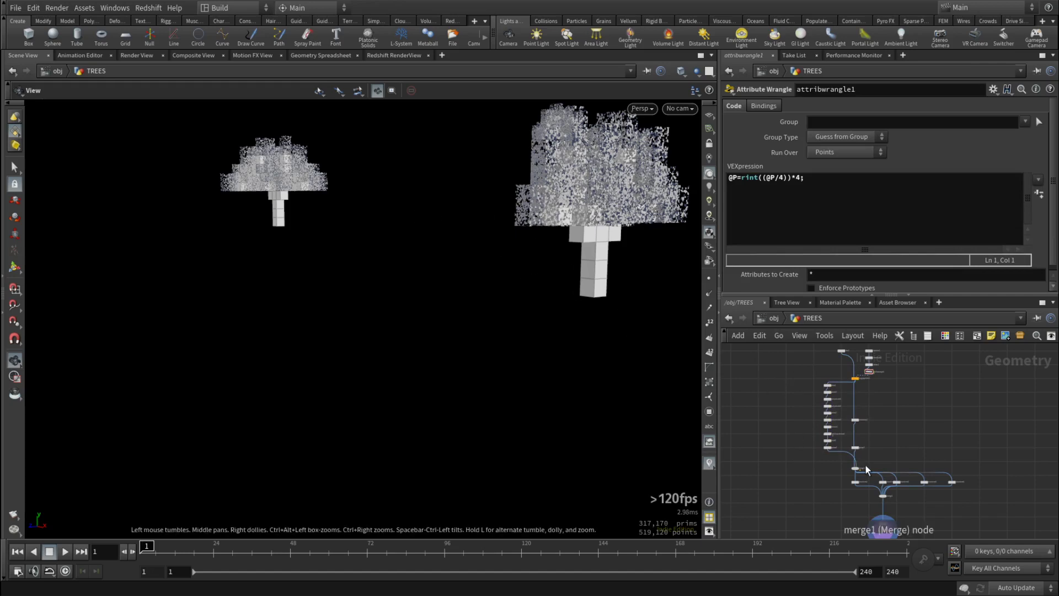
middle_drag(620, 246, 596, 292)
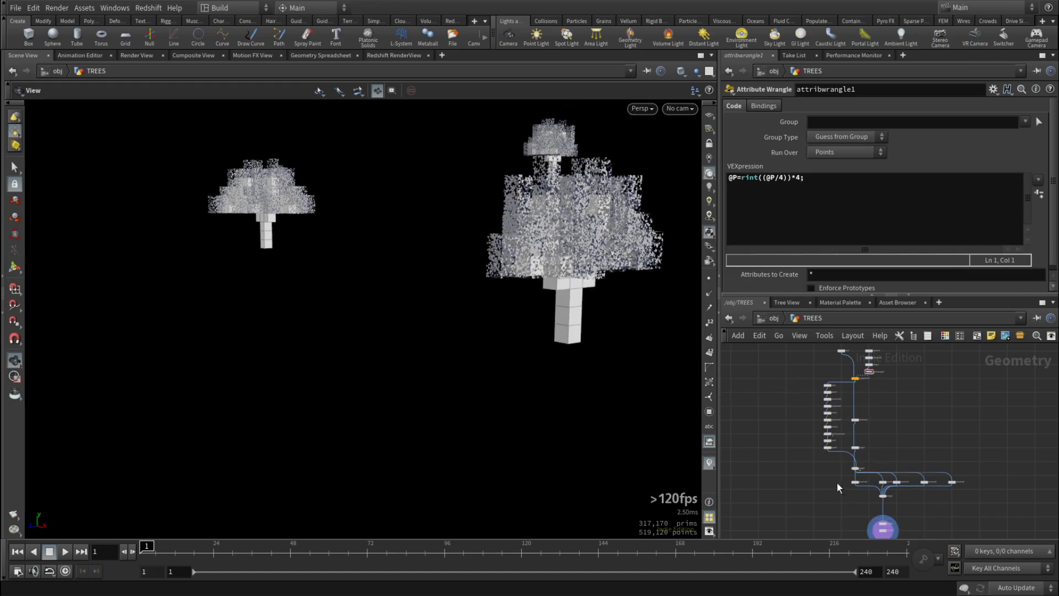
click(952, 482)
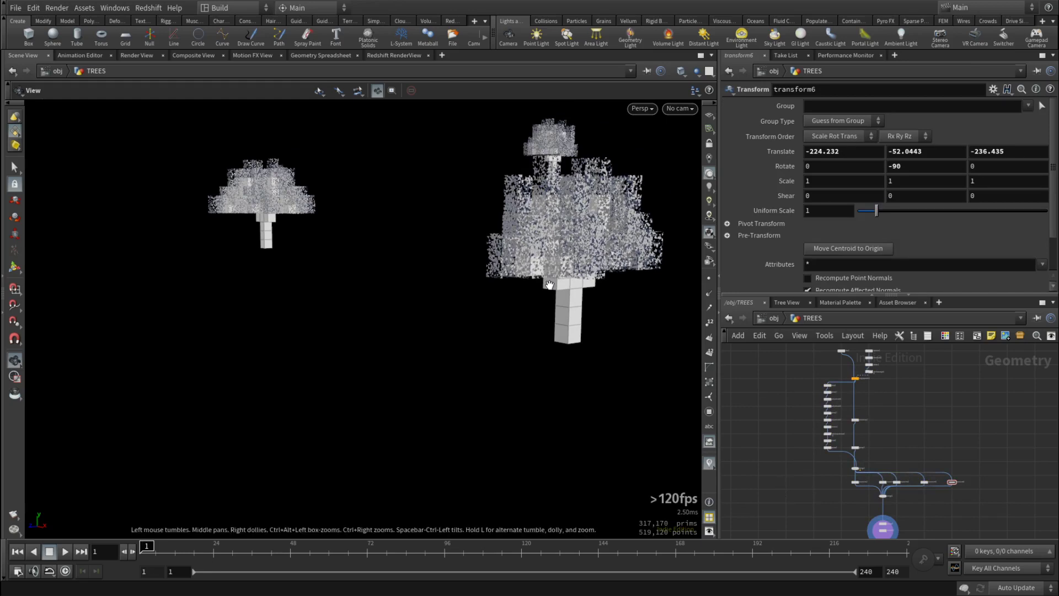
Display lsystem1 to view the tree skeleton, and display delete1 to view its remaining points
scroll(895, 395, up, 6)
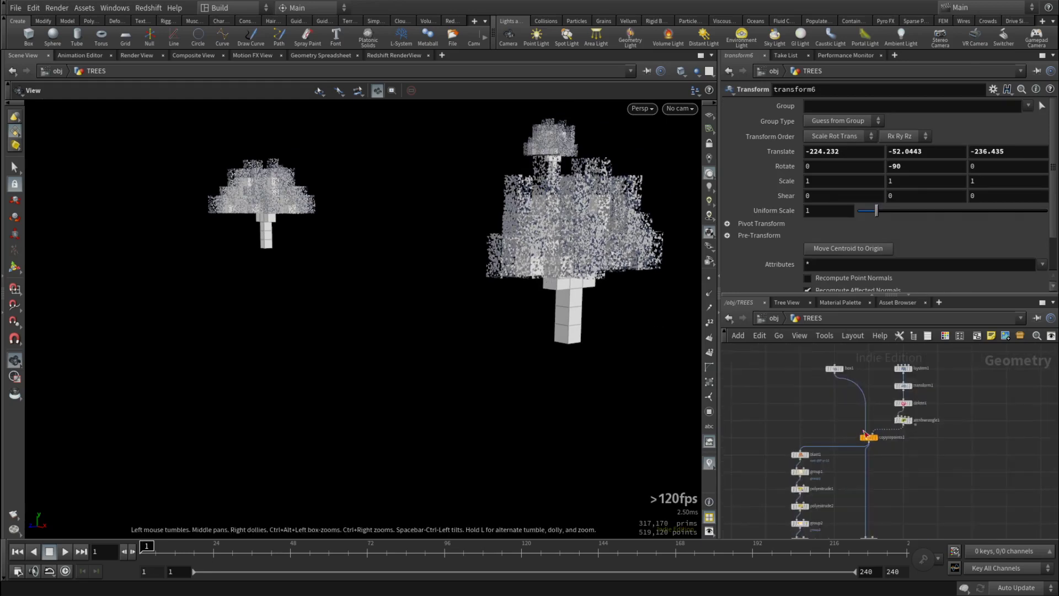
click(908, 394)
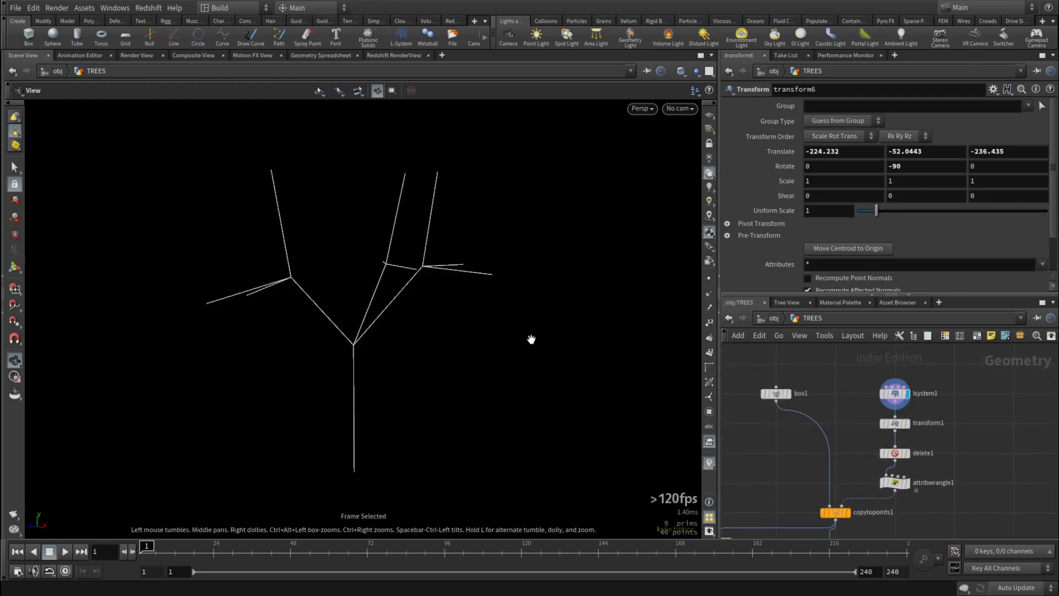
middle_drag(942, 446, 978, 386)
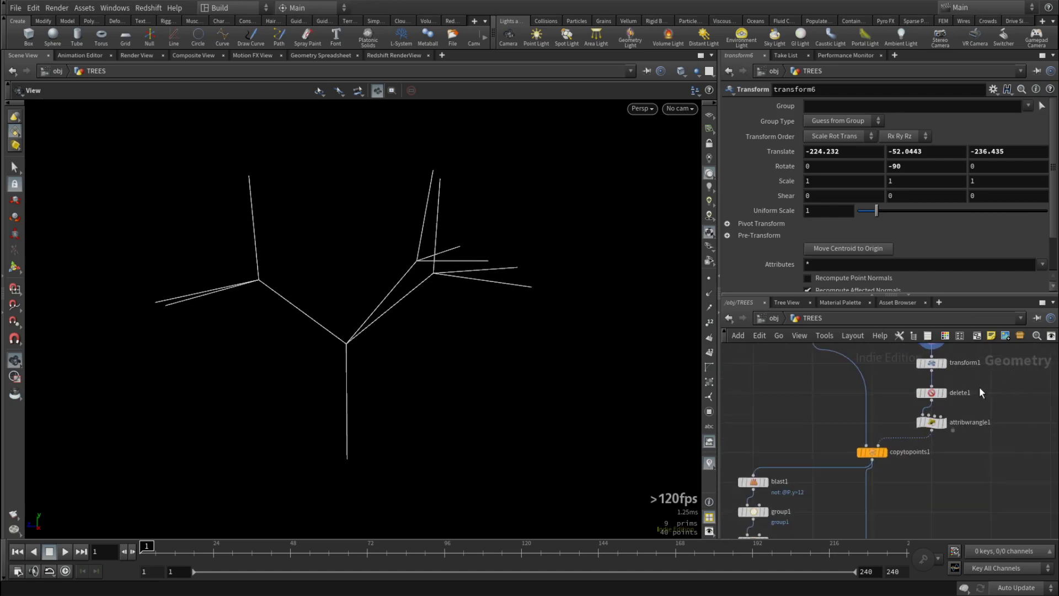
click(944, 393)
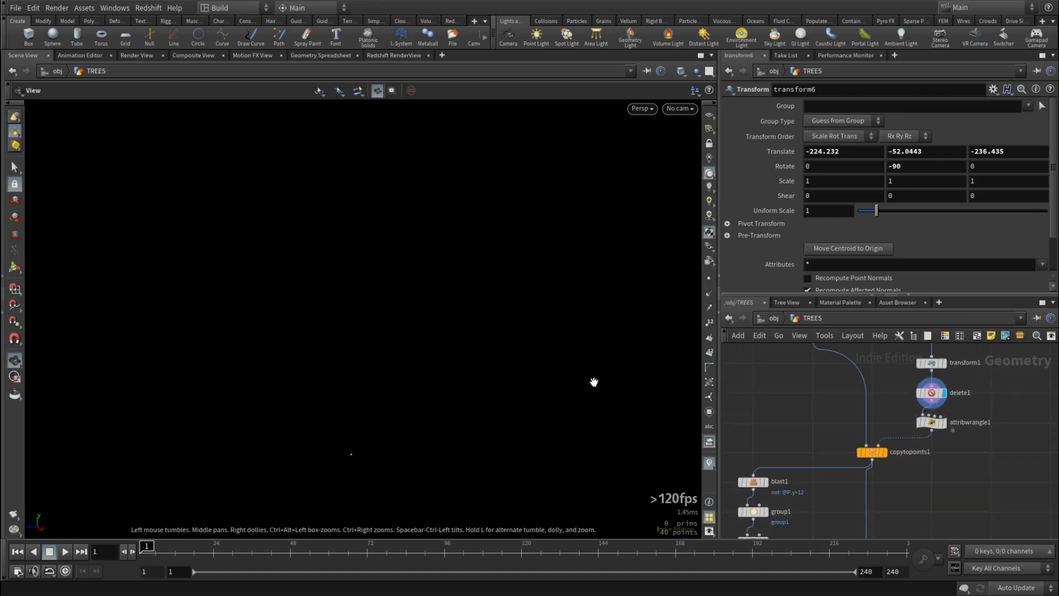
key(f)
drag(470, 328, 391, 343)
scroll(952, 429, up, 3)
Display attribwrangle1 in the TREES network and examine its VEX expression that snaps point positions to multiples of 4
click(934, 423)
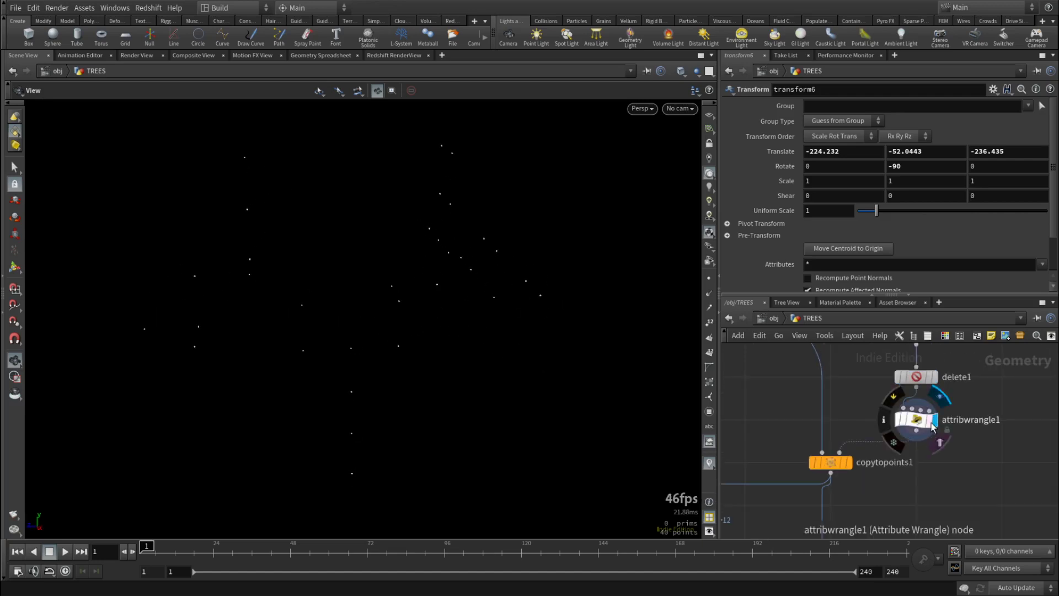
click(932, 426)
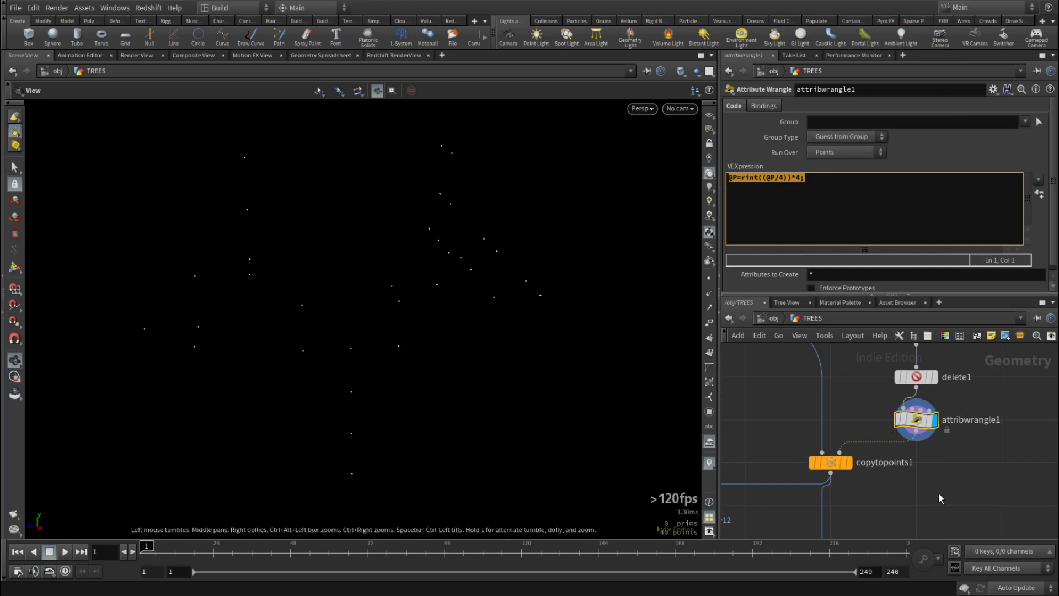
click(798, 179)
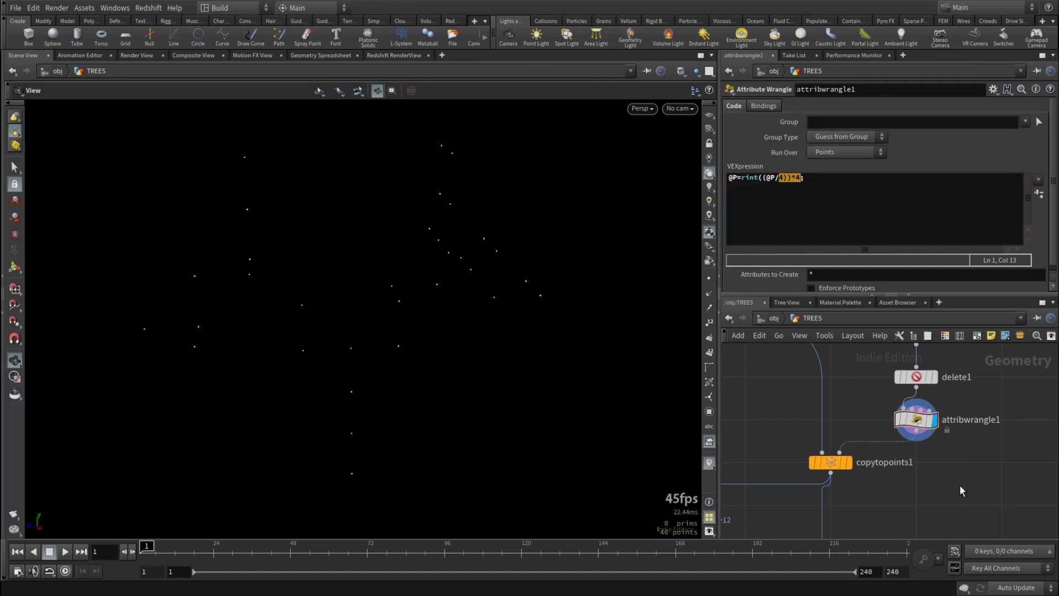
Display copytopoints1 and look around the boxes copied onto the snapped tree points
click(848, 462)
scroll(410, 313, down, 6)
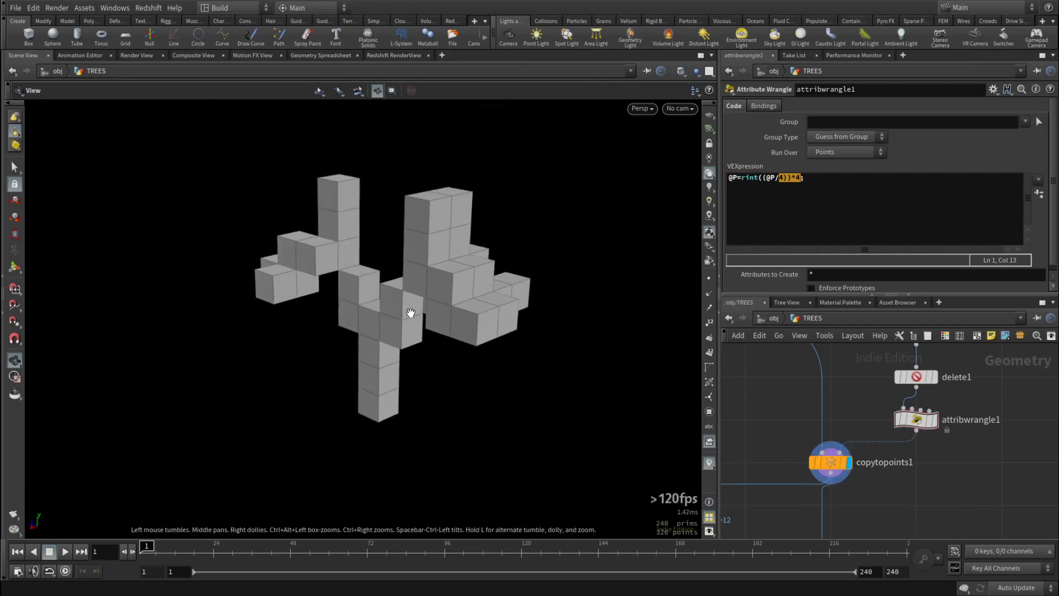
mouse_move(419, 250)
mouse_down()
mouse_move(641, 238)
mouse_move(436, 259)
mouse_up()
middle_drag(498, 280, 504, 344)
Set the generations of lsystem1 to 5
middle_drag(989, 373, 983, 429)
scroll(976, 483, down, 3)
click(923, 381)
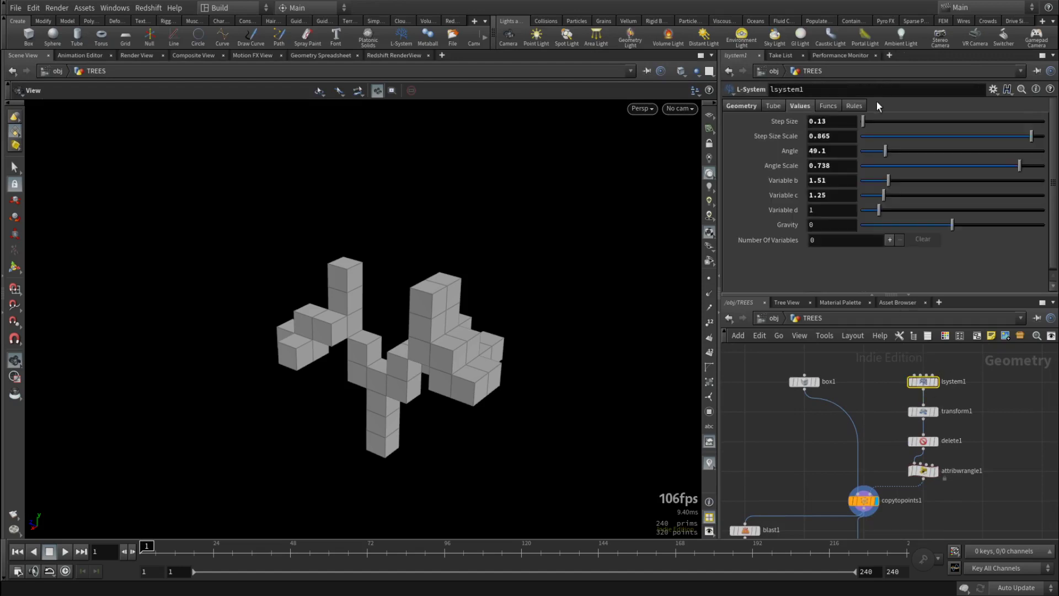
click(758, 107)
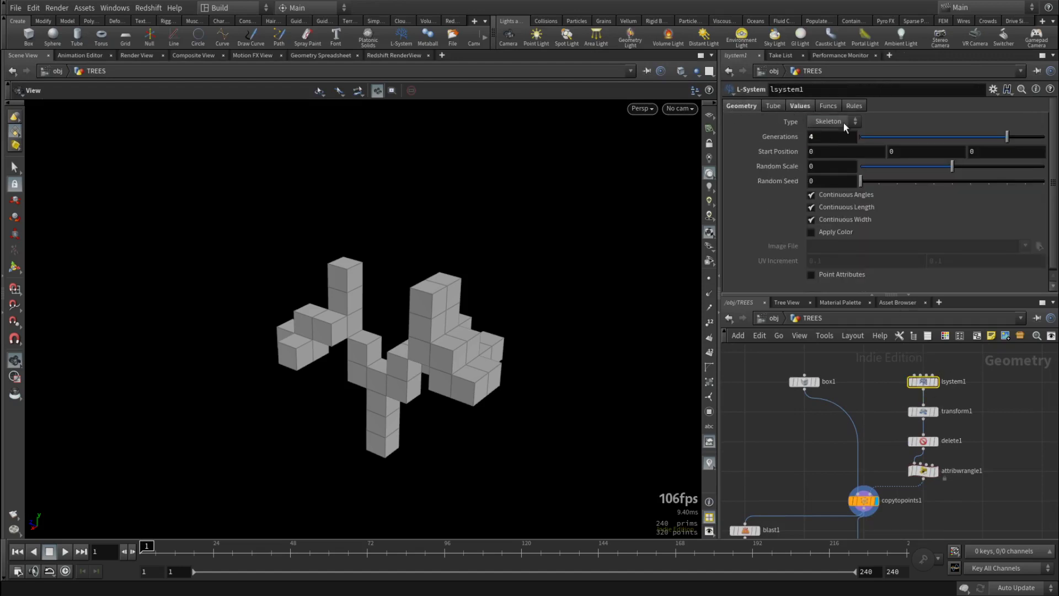
drag(984, 138, 1044, 137)
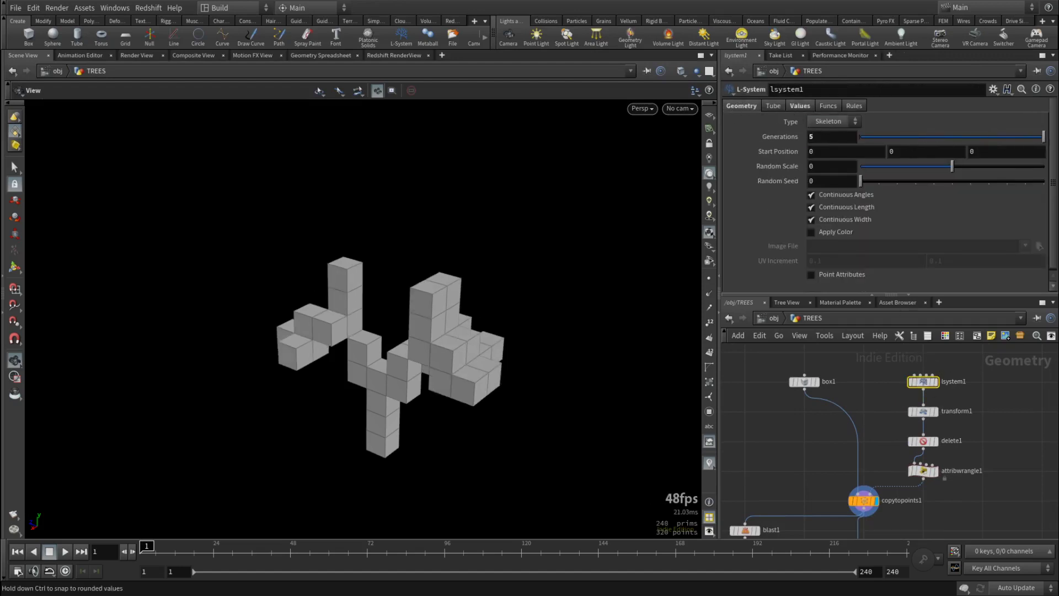
Try lsystem1 with 10 generations, look around the denser block tree, and undo the change
drag(833, 137, 656, 137)
text(10)
key(Return)
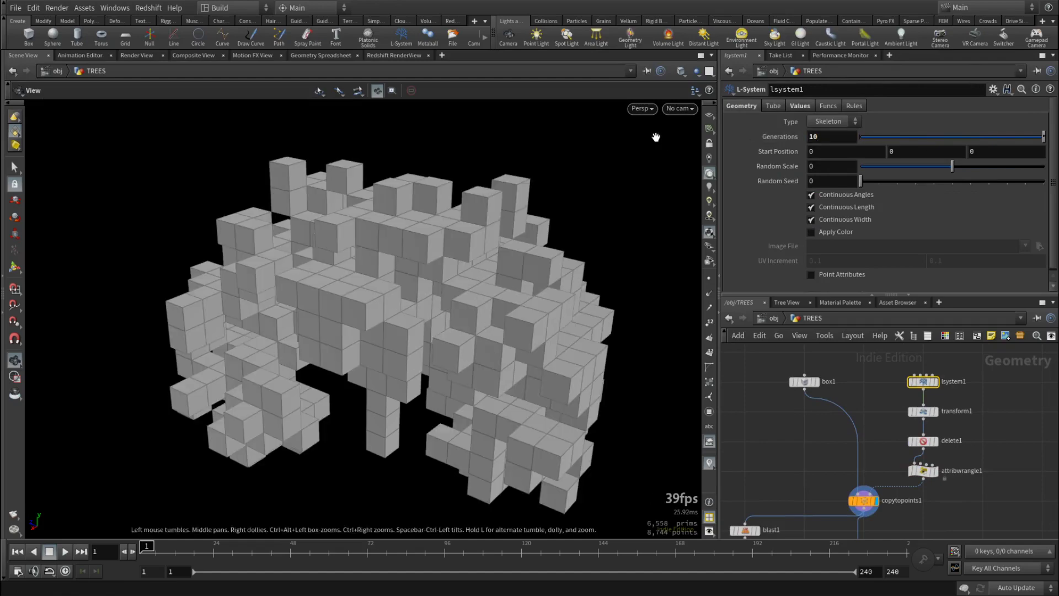
drag(292, 225, 482, 359)
key(ctrl+z)
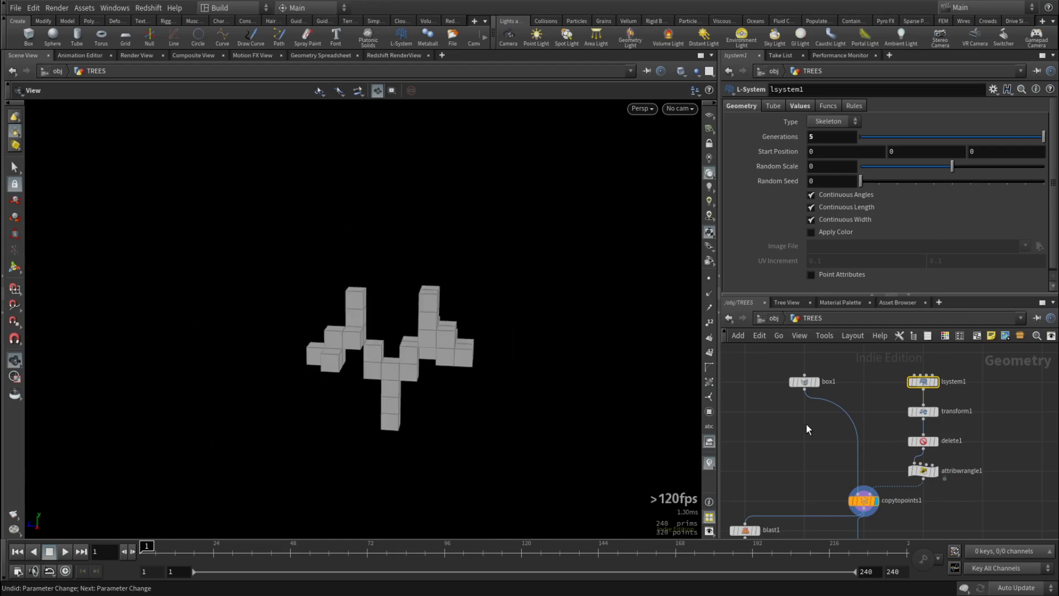
Display polyextrude3 in the leaf branch below copytopoints1 and examine the extruded block crown
drag(417, 339, 409, 339)
drag(509, 320, 379, 325)
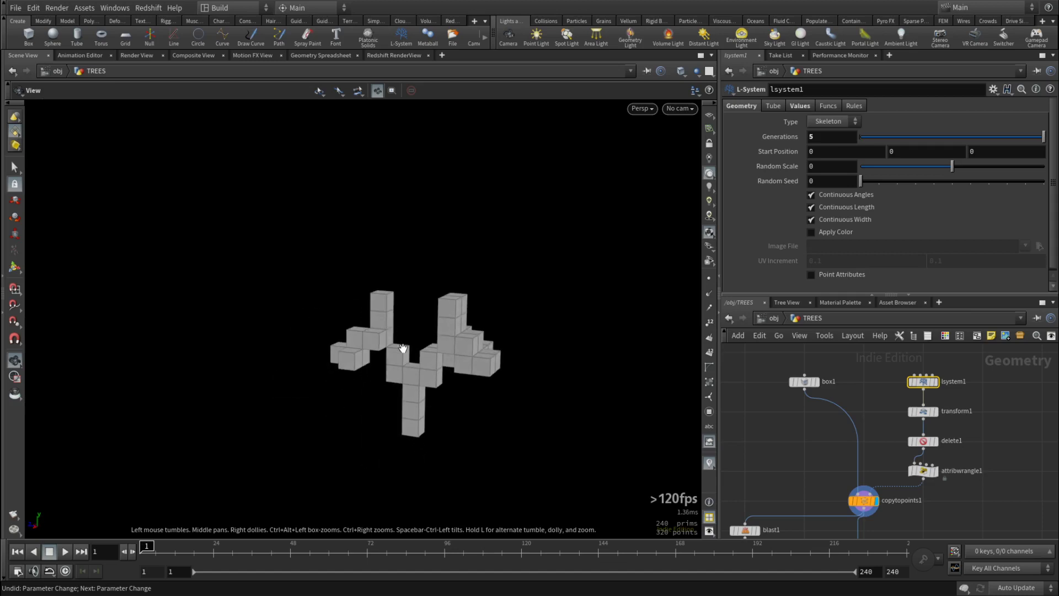
scroll(404, 348, up, 5)
scroll(828, 455, down, 4)
middle_drag(787, 460, 833, 397)
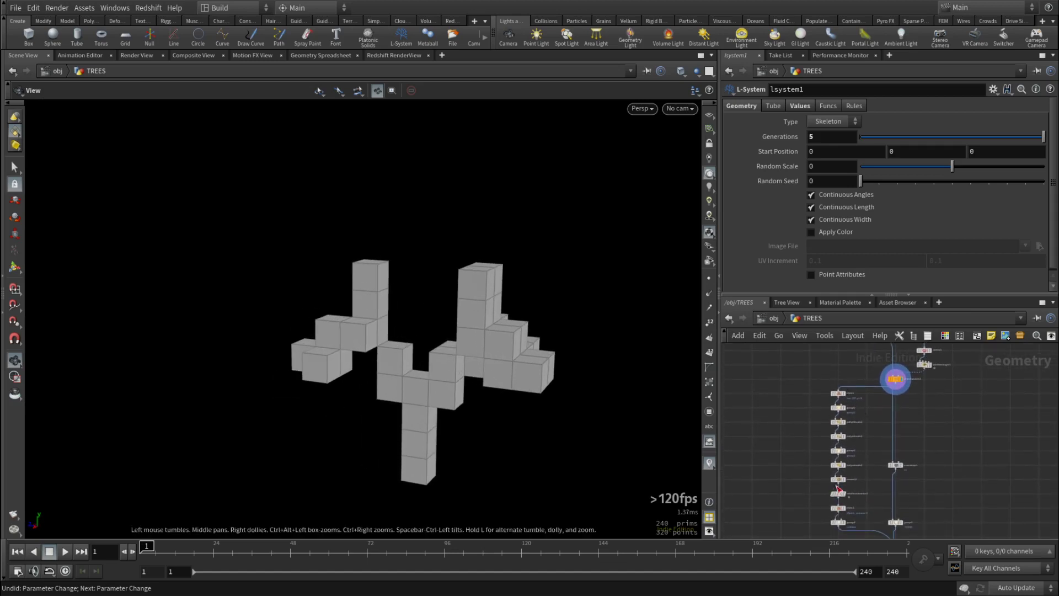
scroll(847, 445, up, 3)
scroll(842, 451, up, 2)
middle_drag(870, 376, 878, 477)
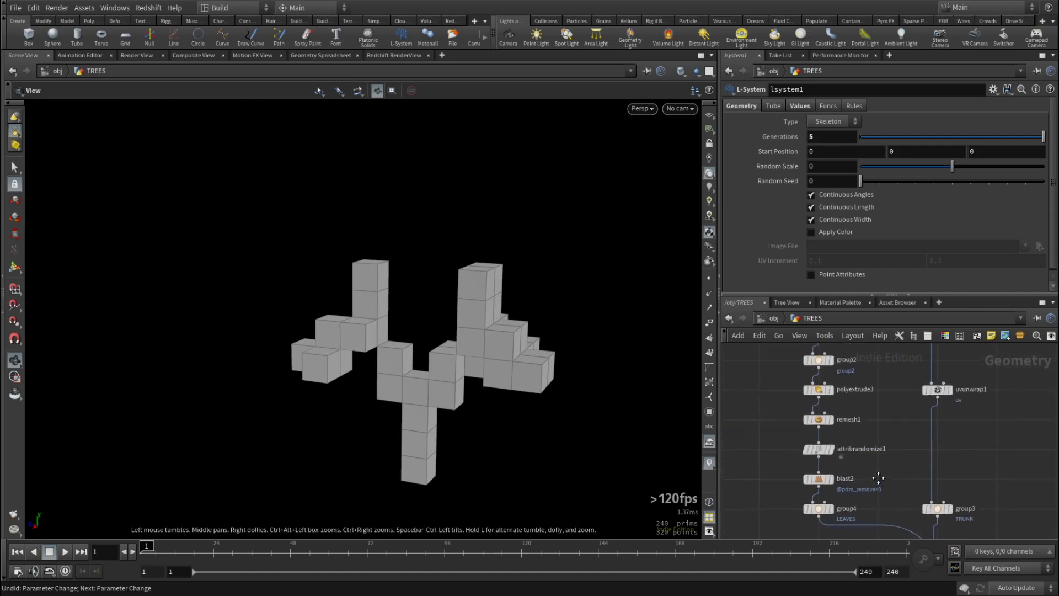
middle_drag(873, 386, 874, 394)
click(831, 398)
drag(496, 309, 541, 309)
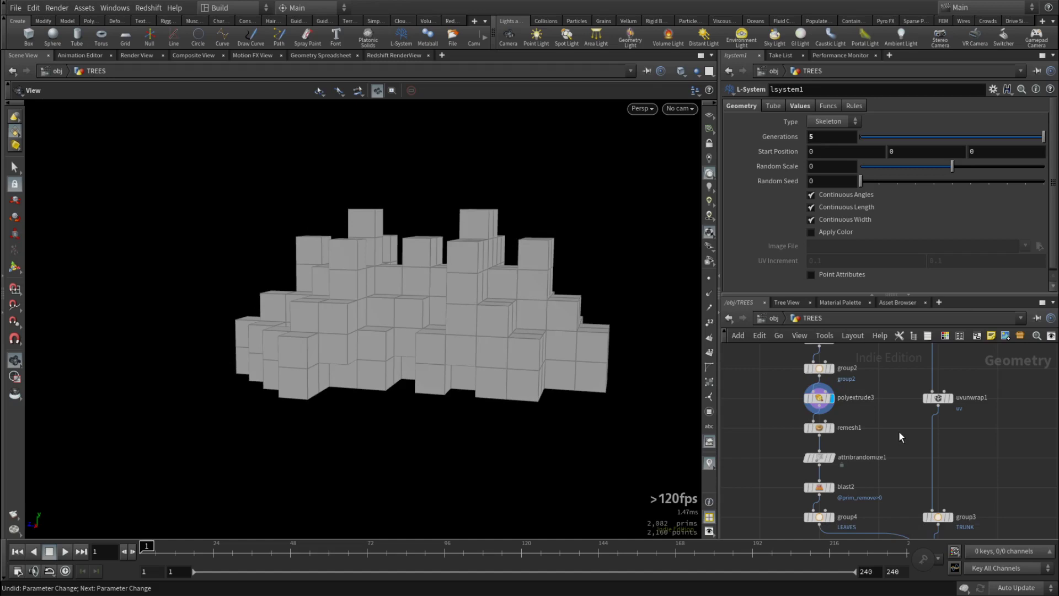
Follow the leaf branch past attribrandomize1 and display blast2 to examine the randomly thinned foliage
middle_drag(899, 431, 896, 416)
mouse_move(817, 446)
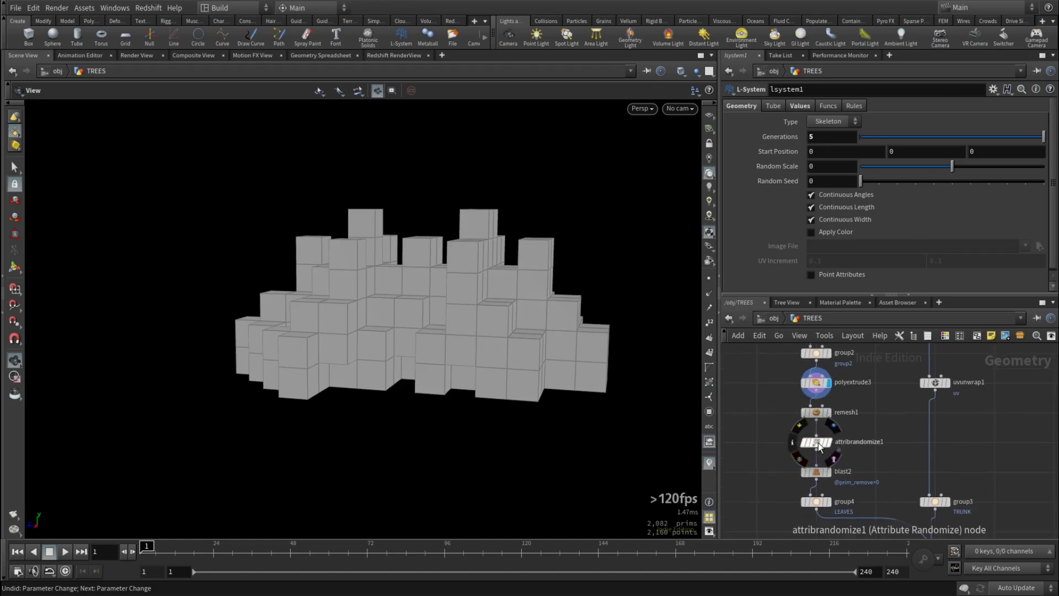
middle_drag(876, 458, 865, 400)
mouse_move(818, 415)
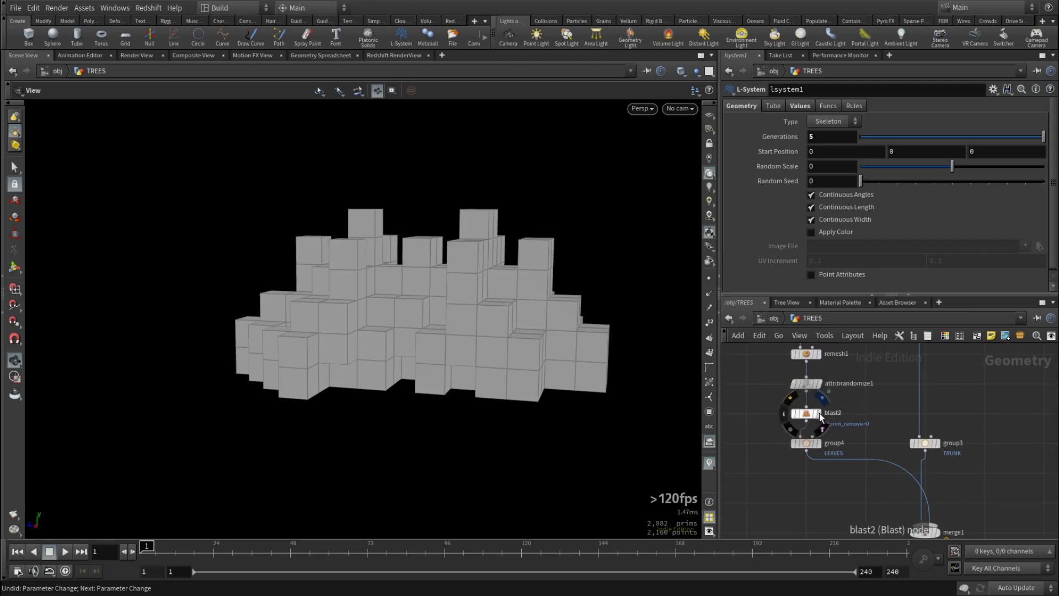
key(Escape)
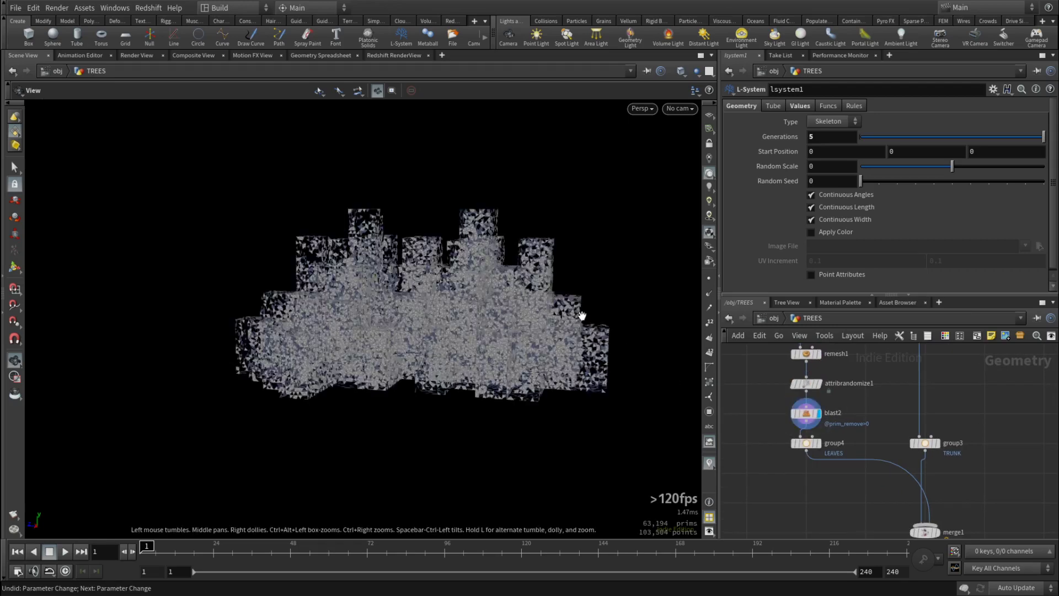
drag(579, 309, 442, 311)
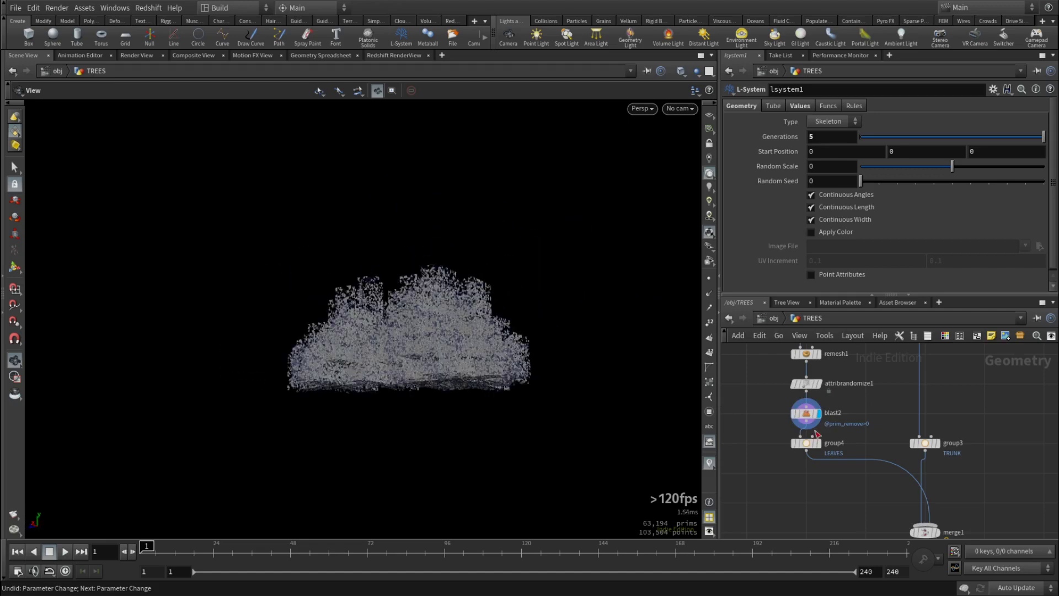
Display the material1 node at the end of the TREES network
scroll(949, 464, down, 3)
middle_drag(993, 506, 893, 348)
scroll(946, 501, up, 4)
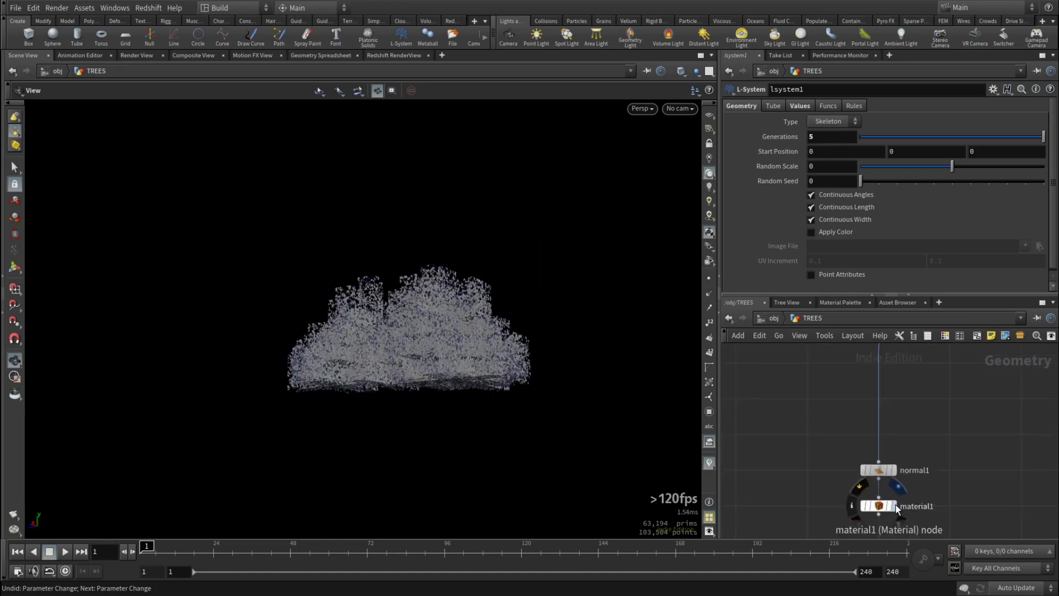
click(877, 505)
Return to the object level, look at the whole scene through cam1, and clear the selection
click(774, 317)
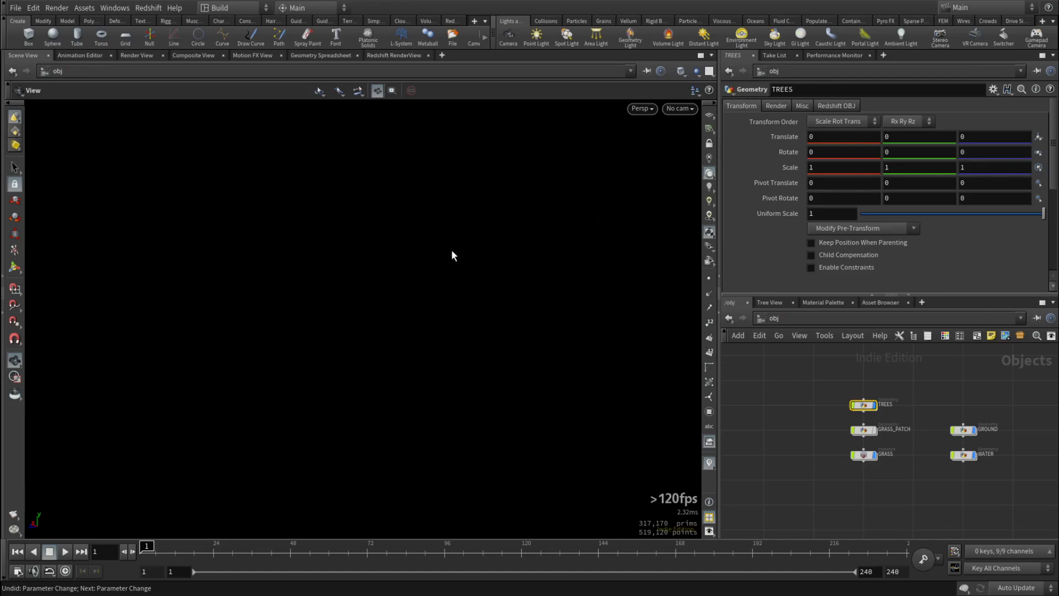
key(space)
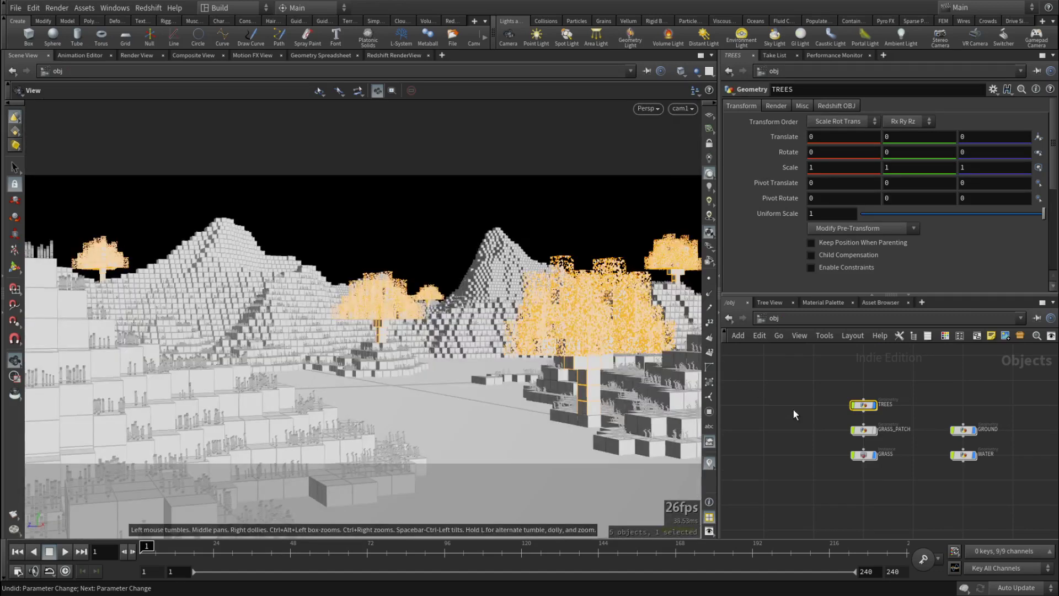
click(793, 409)
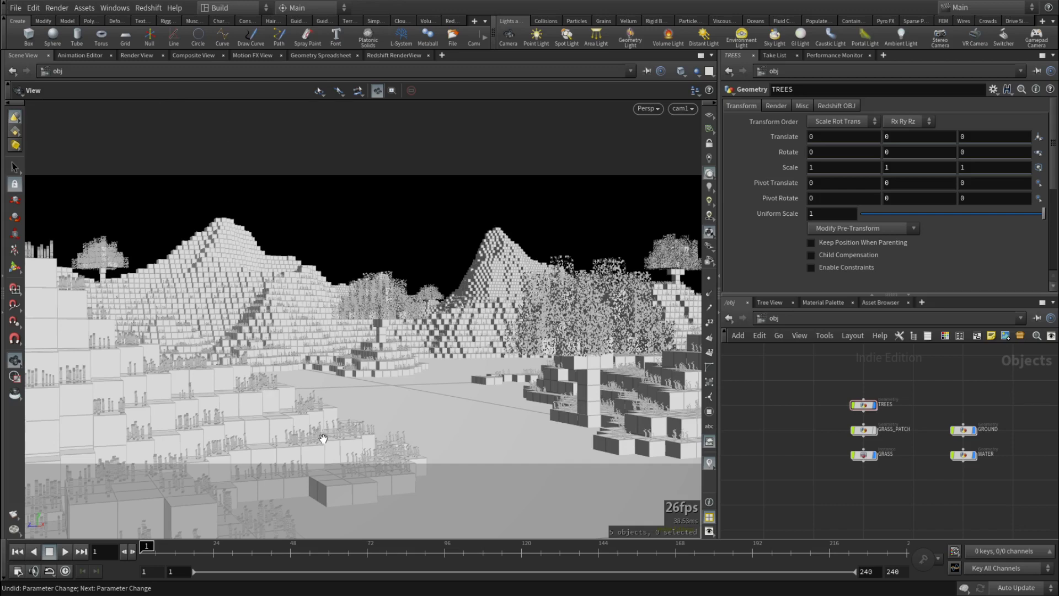
Bring up the Redshift RenderView to view the rendered block landscape
click(138, 55)
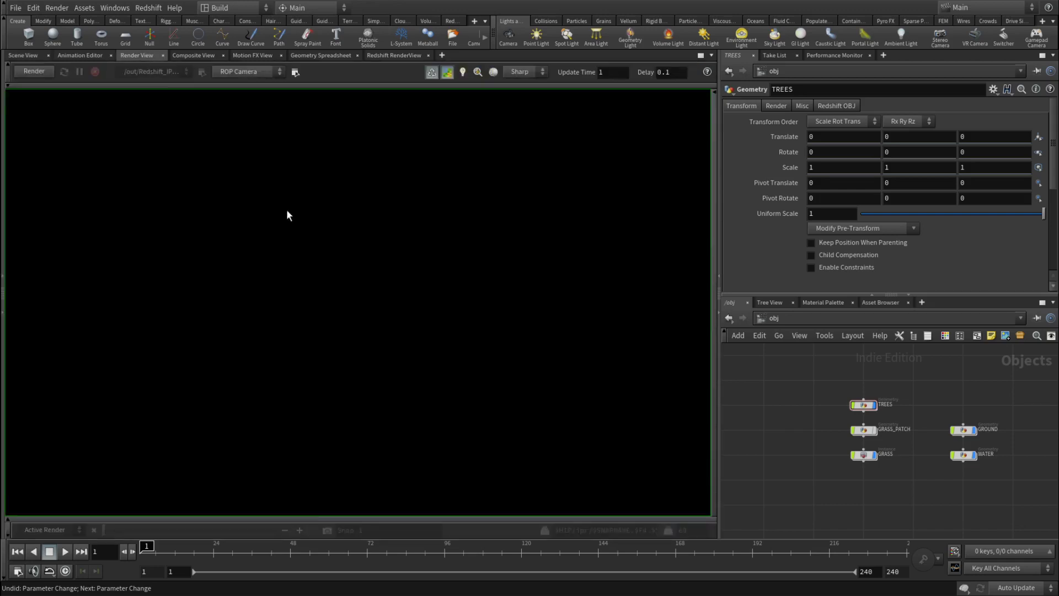
click(416, 55)
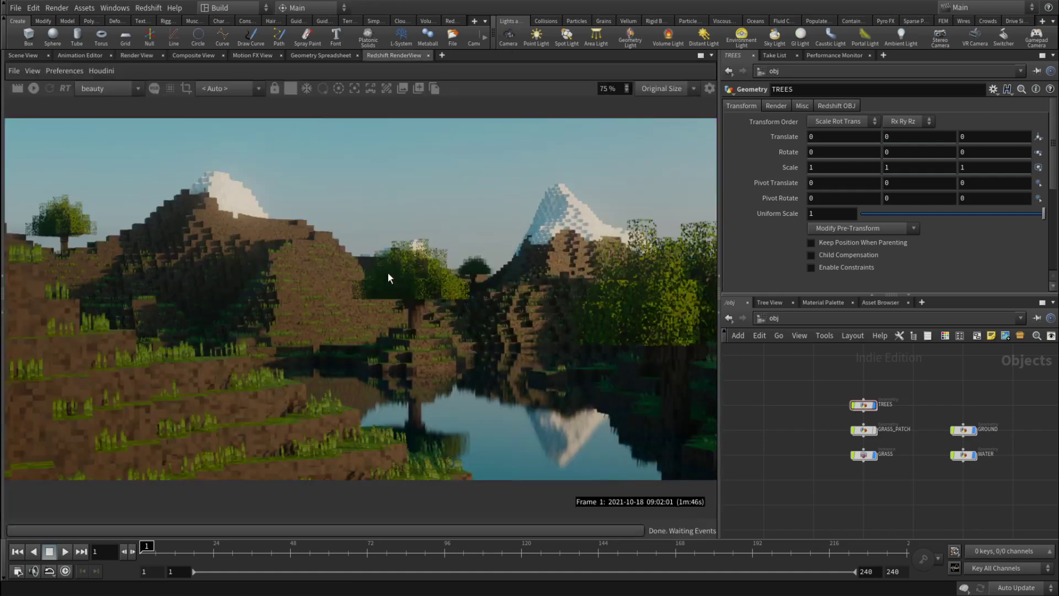